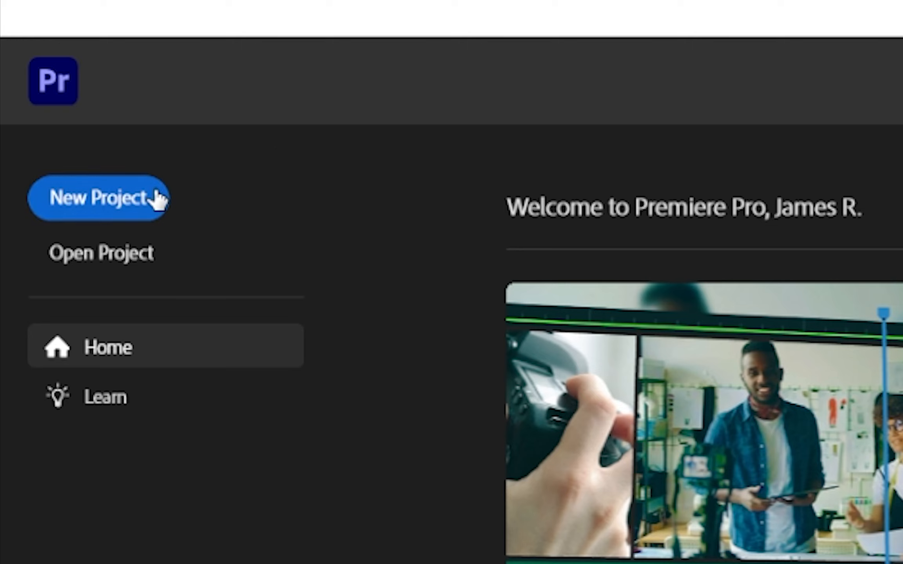
# Create a new project named 013023 - Tutorial Session 2 in the default project location
pyautogui.click(159, 199)
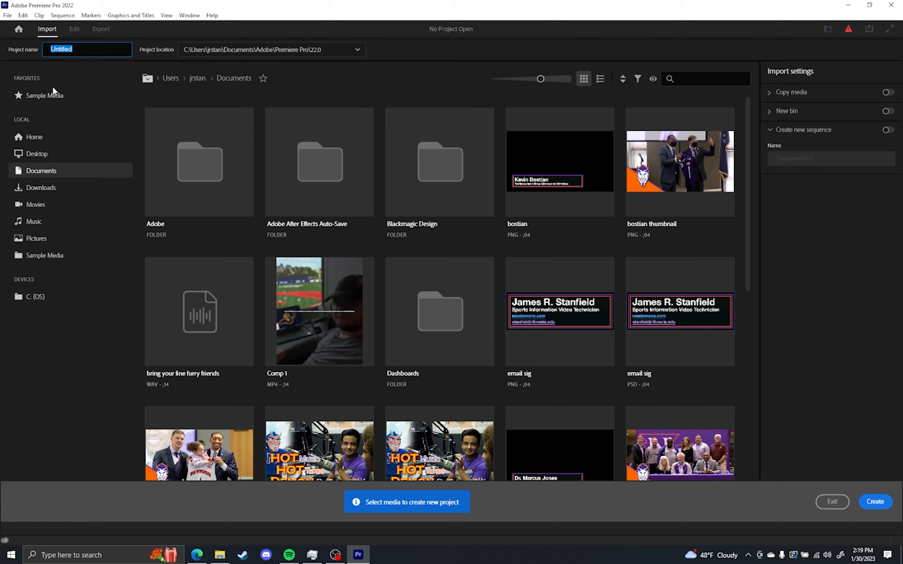
pyautogui.click(81, 49)
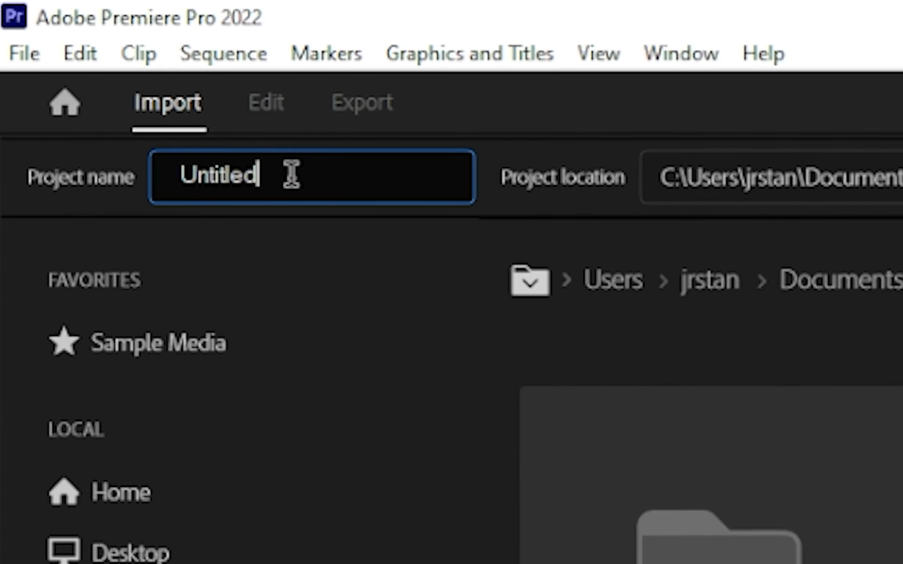
pyautogui.moveTo(291, 174); pyautogui.dragTo(161, 191)
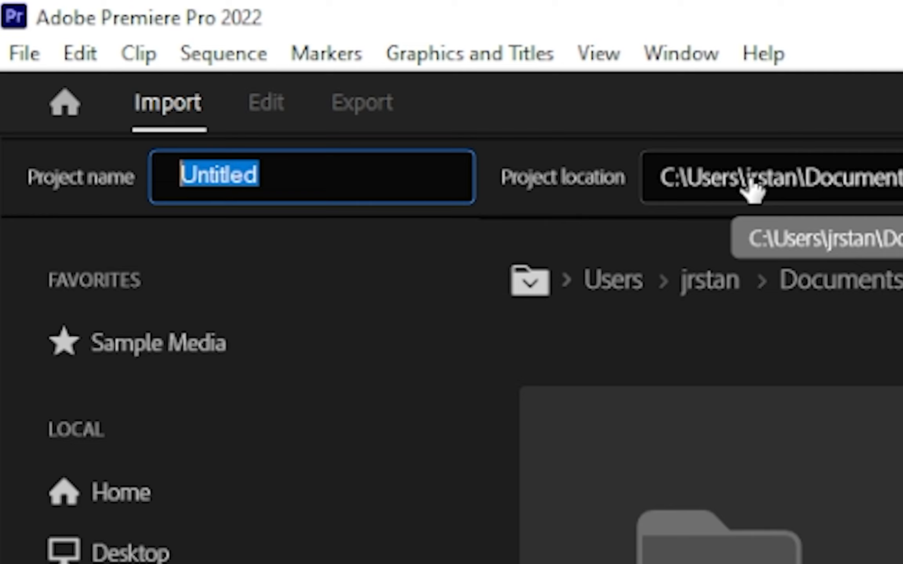
pyautogui.write('01')
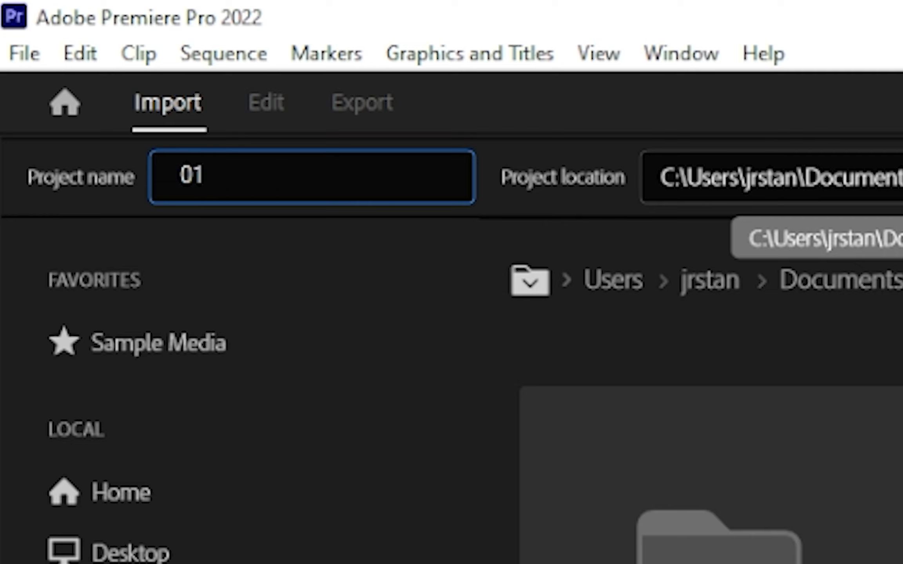
pyautogui.write('3023 - Tuto')
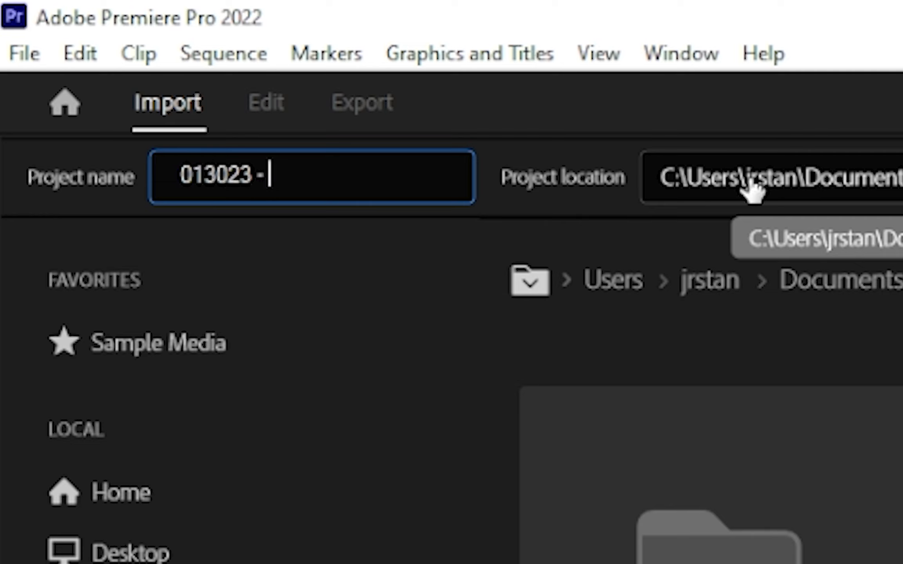
pyautogui.write('rial Session 2')
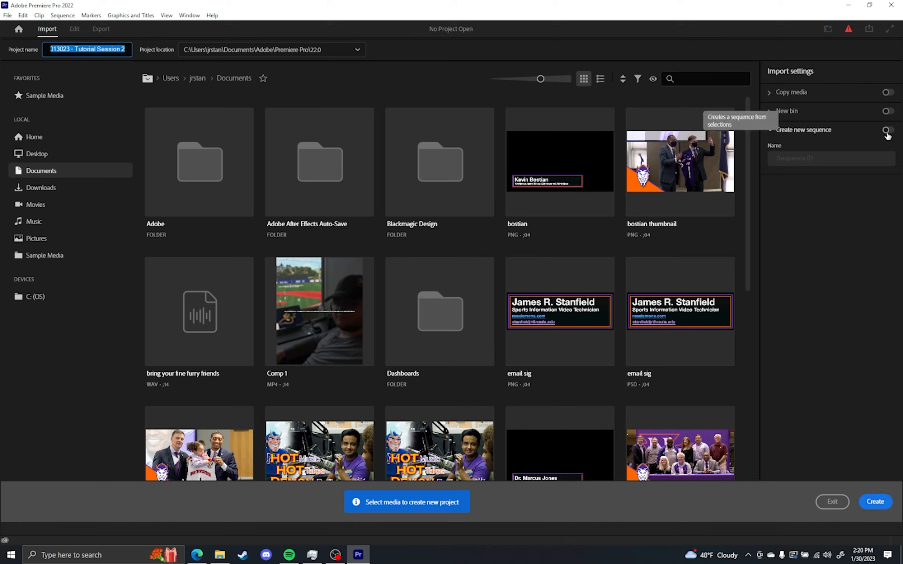
pyautogui.click(885, 503)
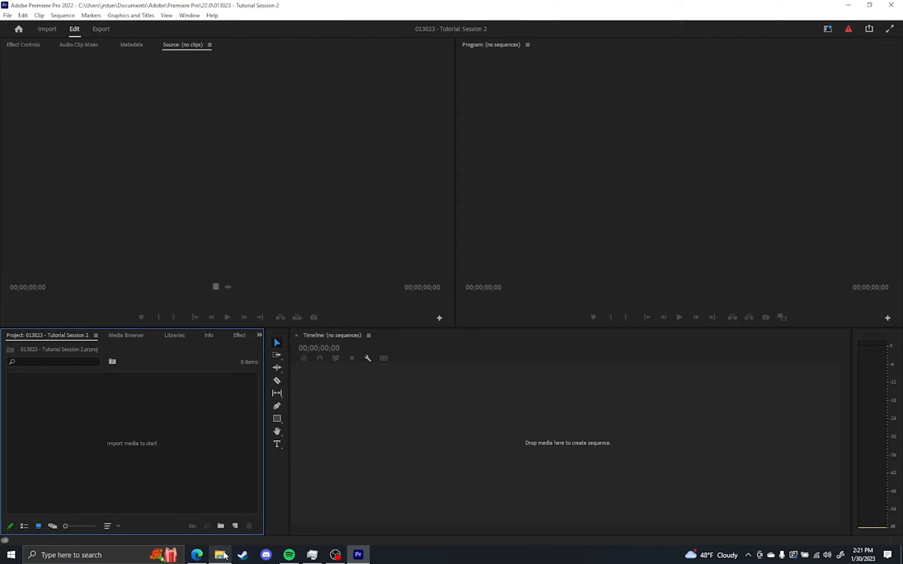
# Switch to File Explorer and open the Clips To Use folder inside CONTENTS on the CANON (I:) drive
pyautogui.moveTo(224, 556)
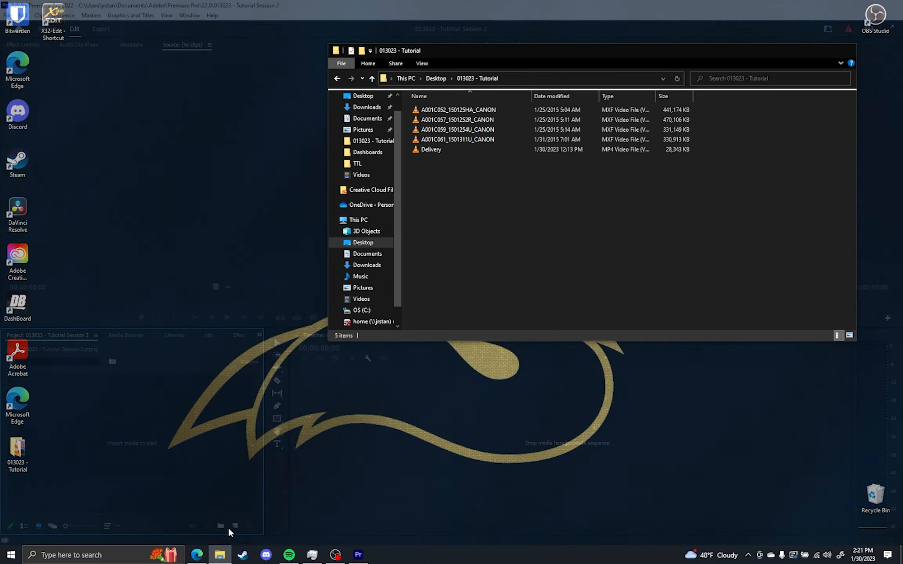
pyautogui.click(227, 528)
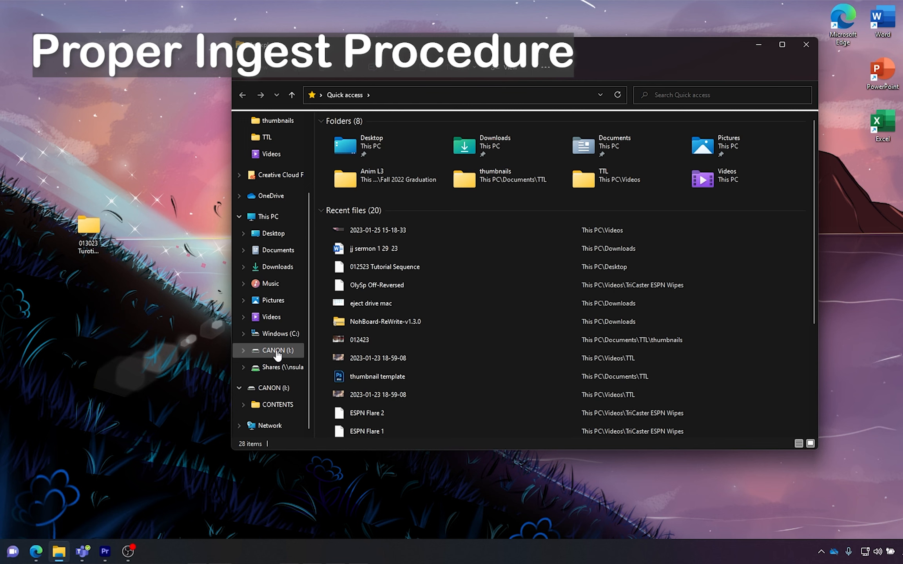
pyautogui.click(277, 352)
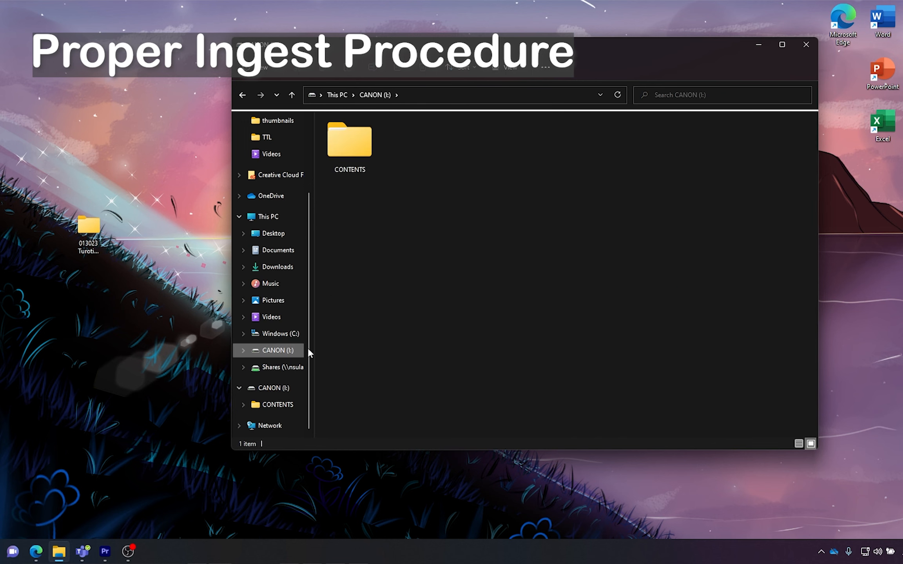
pyautogui.doubleClick(371, 152)
pyautogui.doubleClick(379, 137)
pyautogui.moveTo(444, 49); pyautogui.dragTo(574, 54)
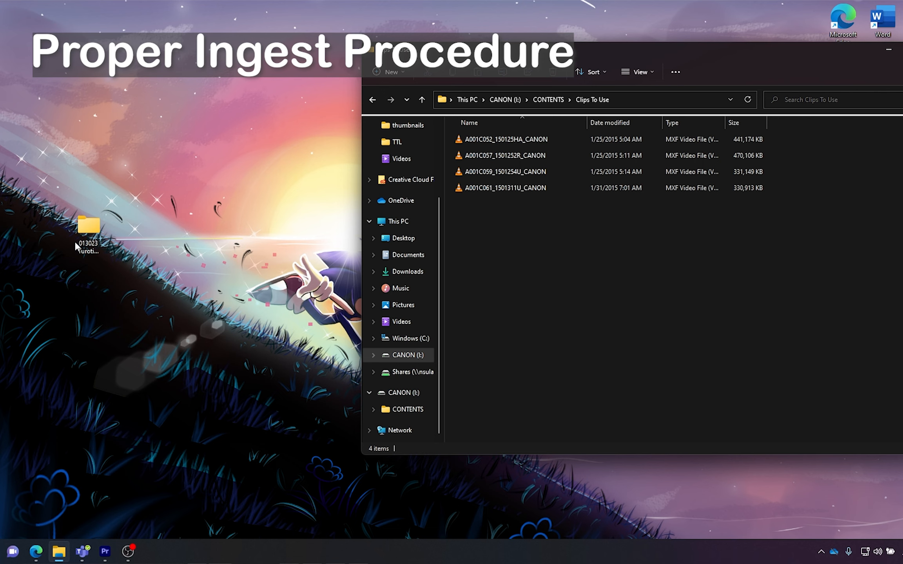
# Copy the four MXF clips from Clips To Use into the 013023 Turotial Footage folder on the desktop
pyautogui.click(91, 239)
pyautogui.doubleClick(91, 239)
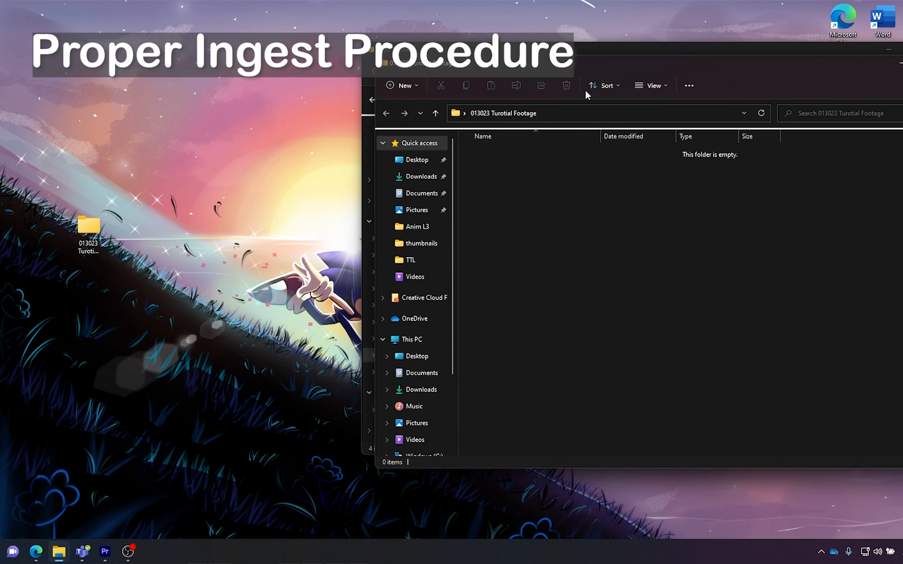
pyautogui.moveTo(601, 65); pyautogui.dragTo(177, 68)
pyautogui.moveTo(606, 238); pyautogui.dragTo(483, 136)
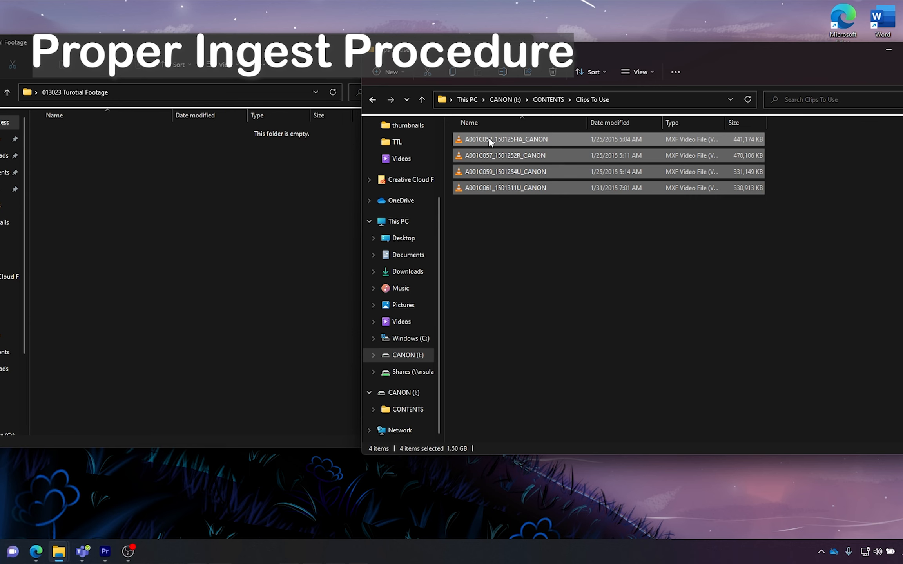
pyautogui.rightClick(489, 141)
pyautogui.click(522, 151)
pyautogui.click(73, 194)
pyautogui.rightClick(108, 189)
pyautogui.click(121, 197)
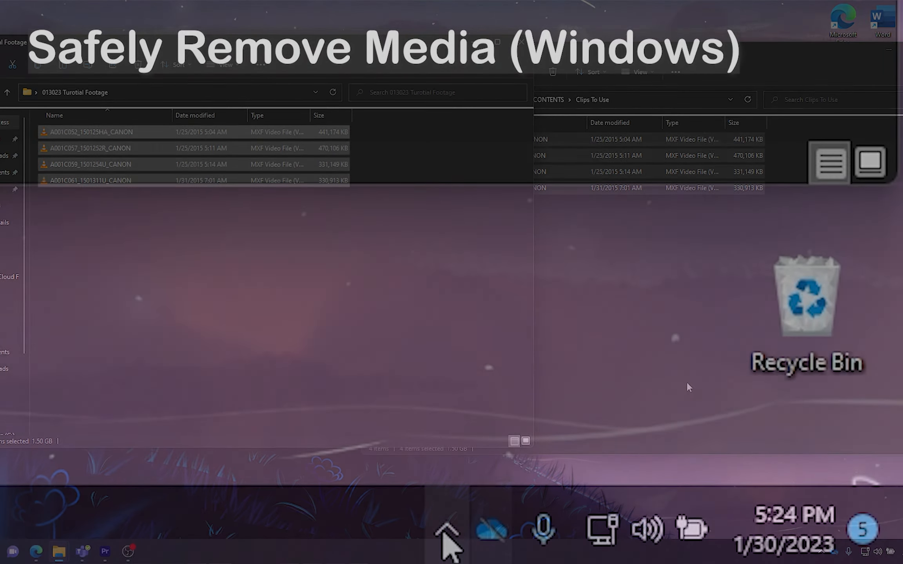
# Safely eject the ASM235CM device that holds the CANON (I:) drive
pyautogui.click(821, 552)
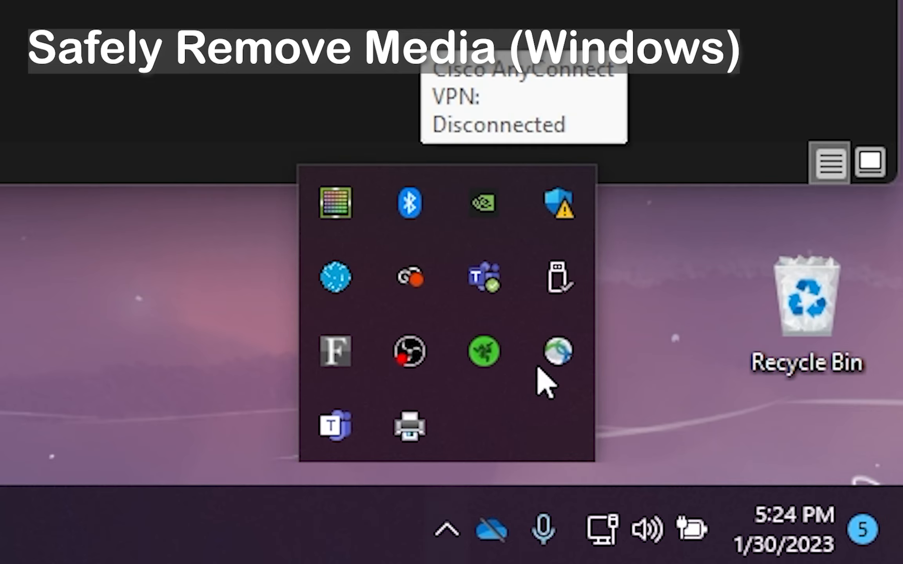
pyautogui.click(563, 283)
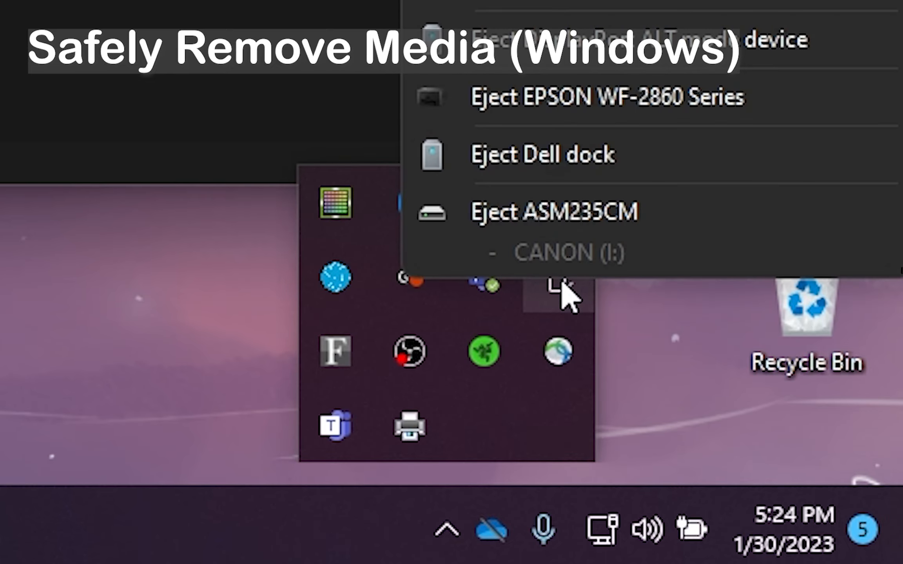
pyautogui.click(601, 209)
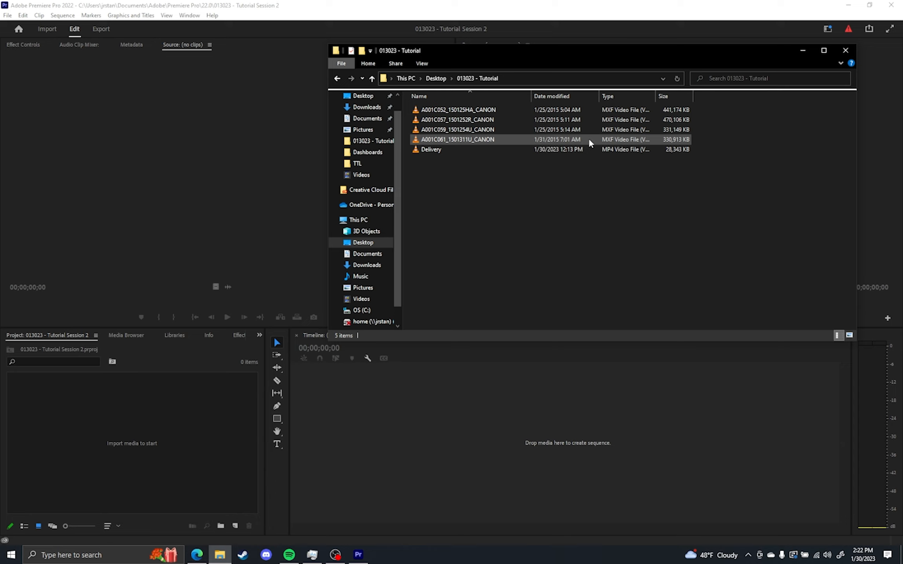
# Import the four CANON MXF clips from the 013023 - Tutorial folder into the Premiere Pro project, leaving out the Delivery file
pyautogui.click(588, 138)
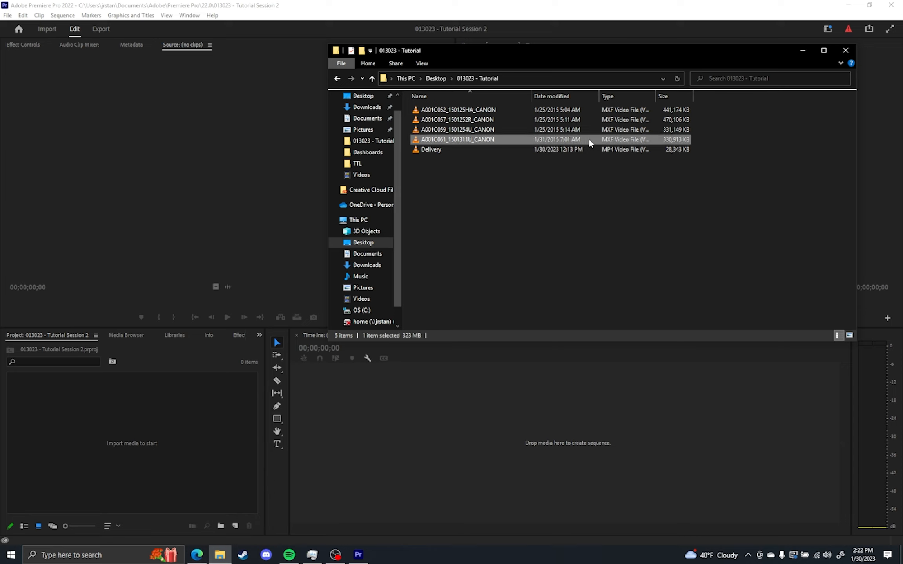
pyautogui.keyDown('shift'); pyautogui.click(591, 110); pyautogui.keyUp('shift')
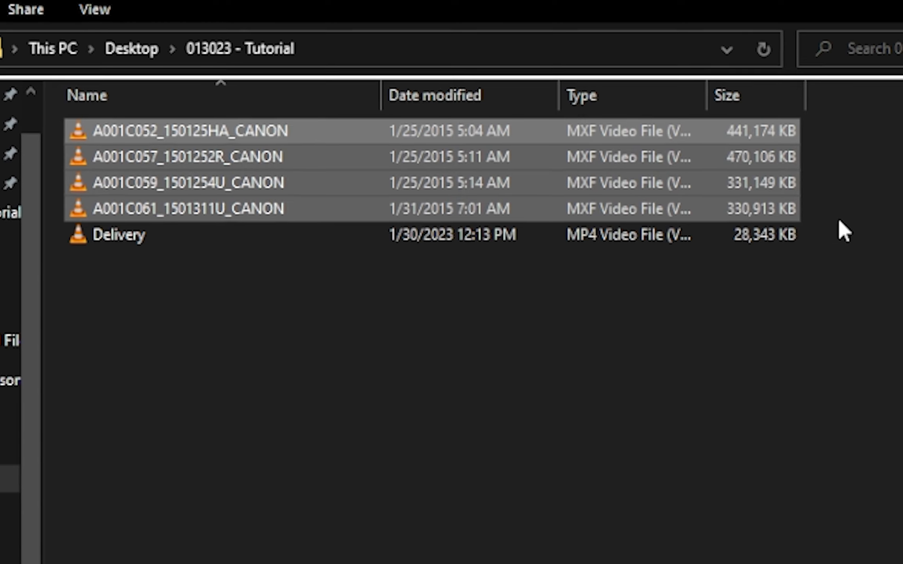
pyautogui.click(711, 142)
pyautogui.moveTo(829, 210); pyautogui.dragTo(410, 124)
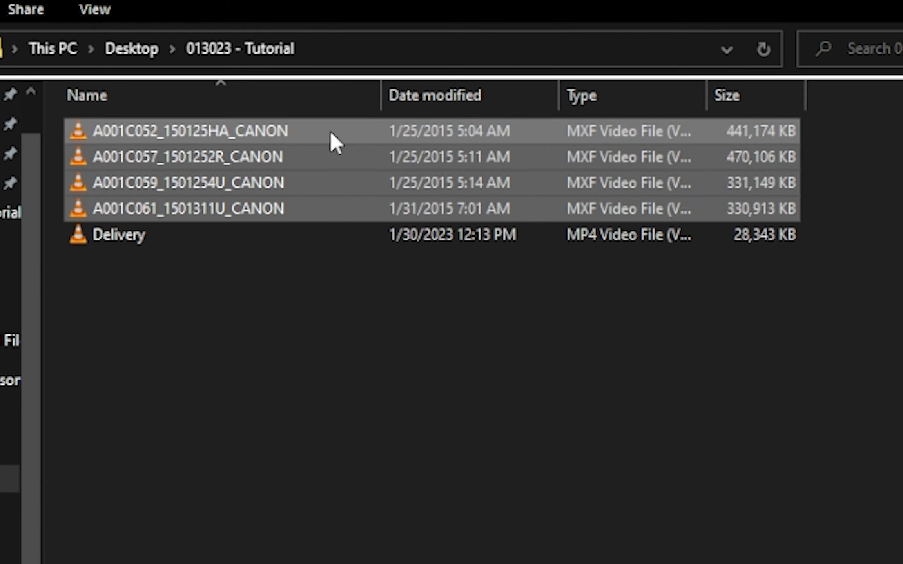
pyautogui.moveTo(326, 132); pyautogui.dragTo(51, 331)
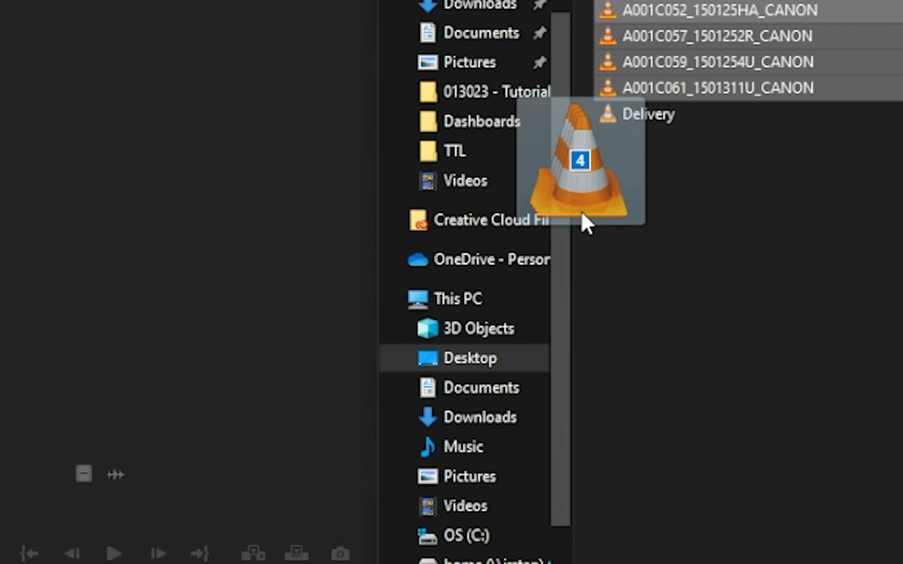
pyautogui.moveTo(581, 213); pyautogui.dragTo(472, 319)
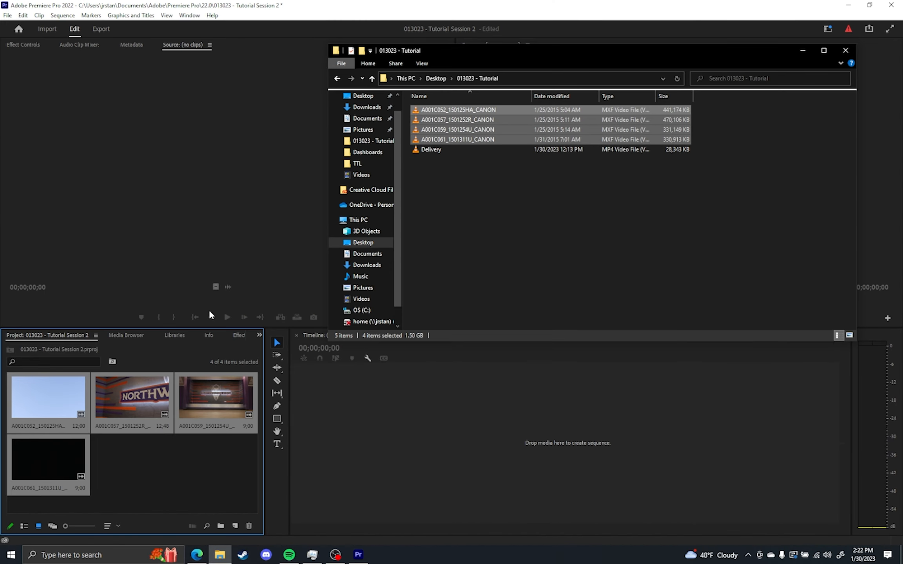
pyautogui.click(160, 472)
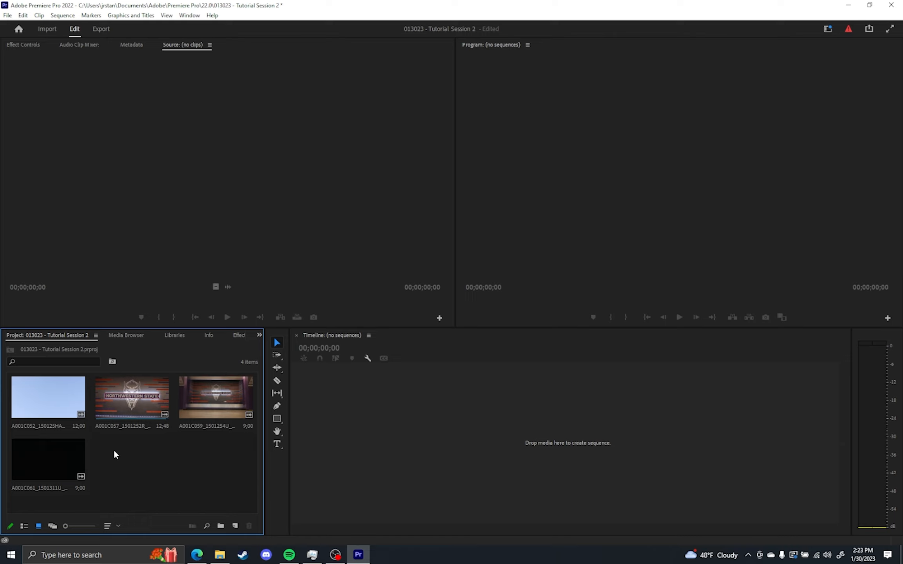
# Create a sequence from the A001C052_150125HA_CANON clip by placing it on the empty timeline
pyautogui.click(48, 410)
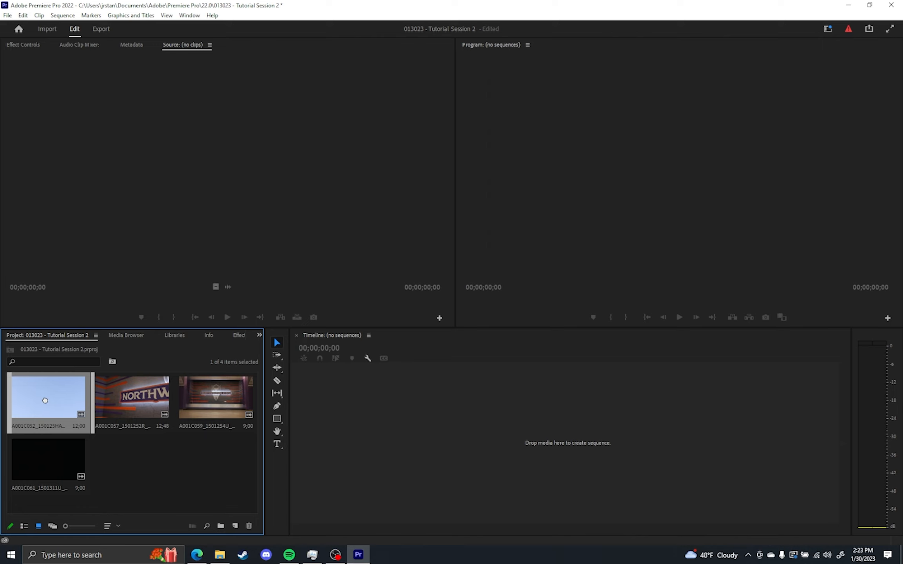
pyautogui.moveTo(246, 408); pyautogui.dragTo(336, 412)
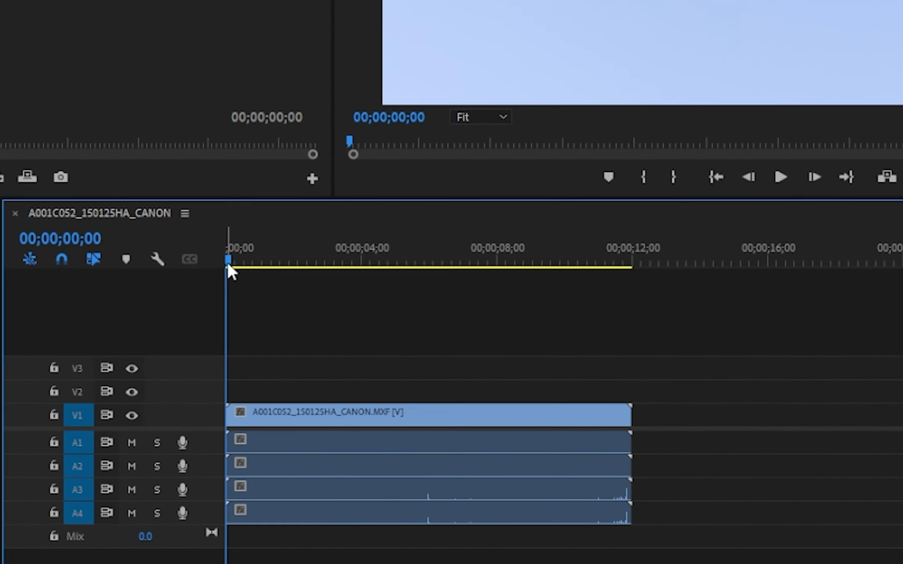
# Trim the start of the A001C052_150125HA_CANON clip to the playhead at 00;00;01;12
pyautogui.moveTo(227, 264); pyautogui.dragTo(268, 261)
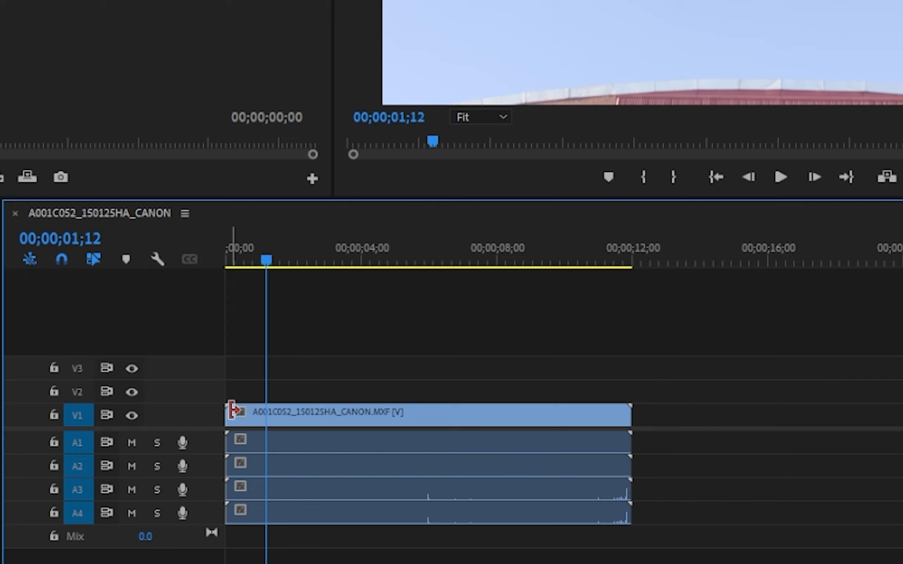
pyautogui.click(232, 410)
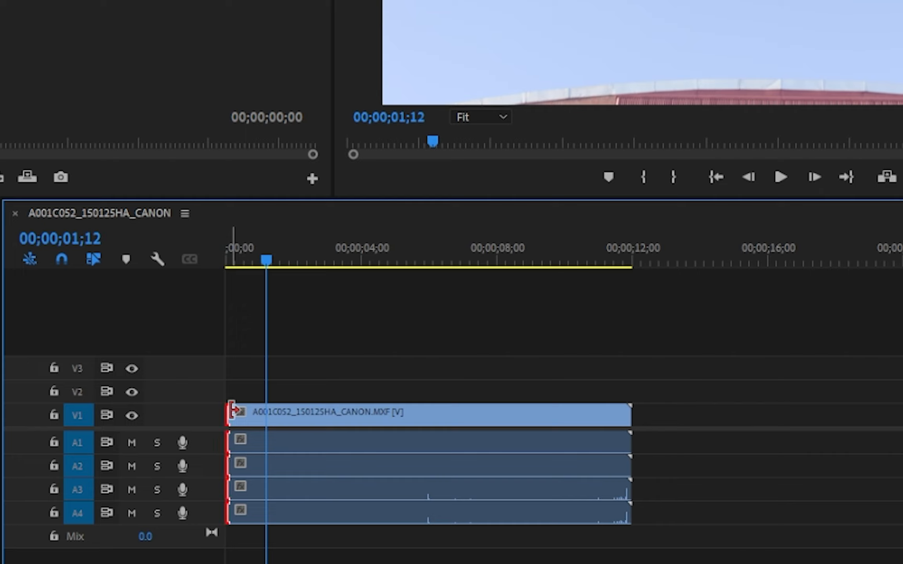
pyautogui.moveTo(232, 410); pyautogui.dragTo(271, 412)
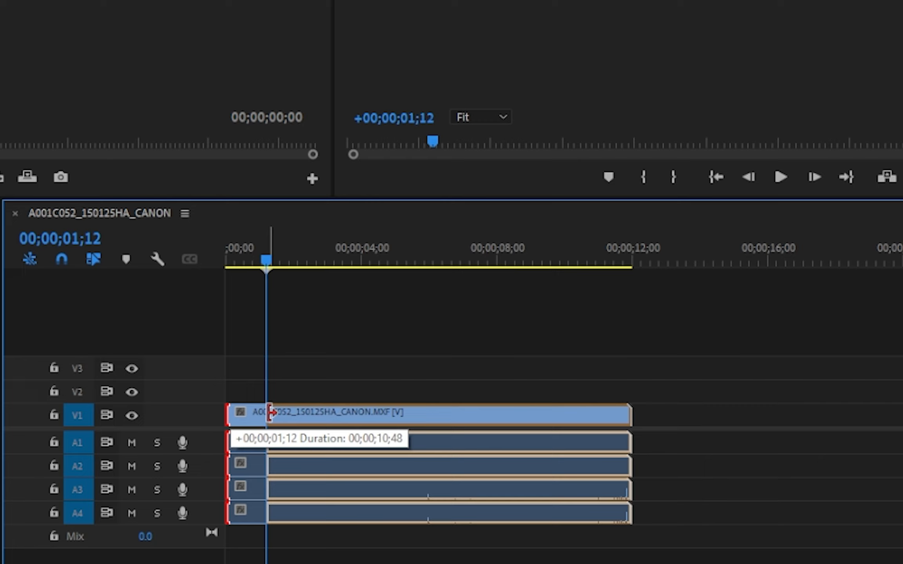
pyautogui.moveTo(271, 412)
pyautogui.mouseDown()
pyautogui.moveTo(284, 414)
pyautogui.moveTo(272, 419)
pyautogui.mouseUp()
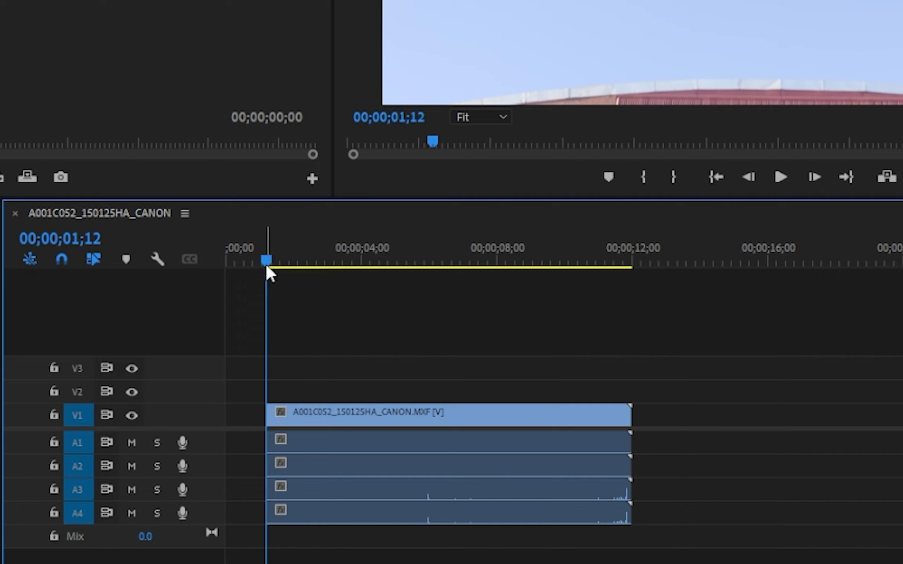
# Return the playhead to 00;00;00;00 and move the trimmed clip to the start of the timeline
pyautogui.moveTo(263, 344); pyautogui.dragTo(219, 354)
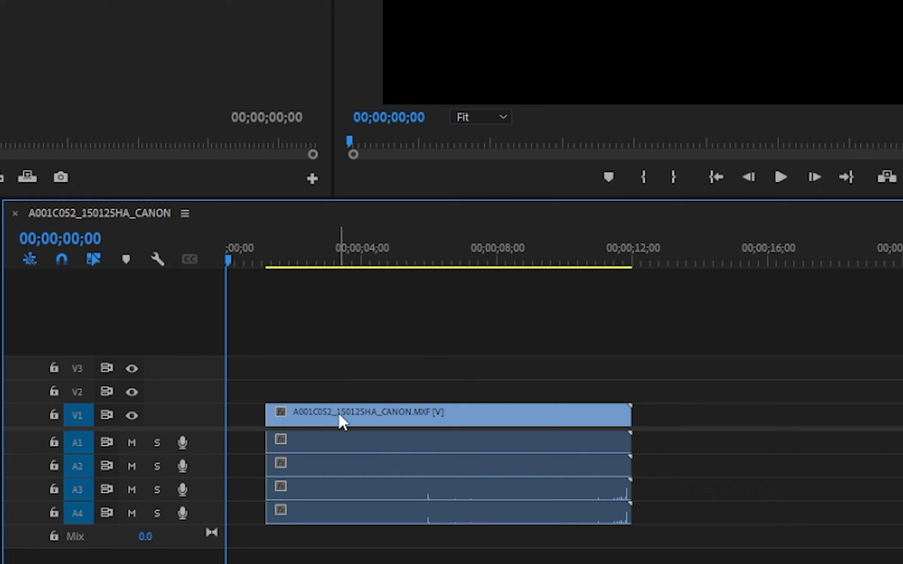
pyautogui.click(343, 423)
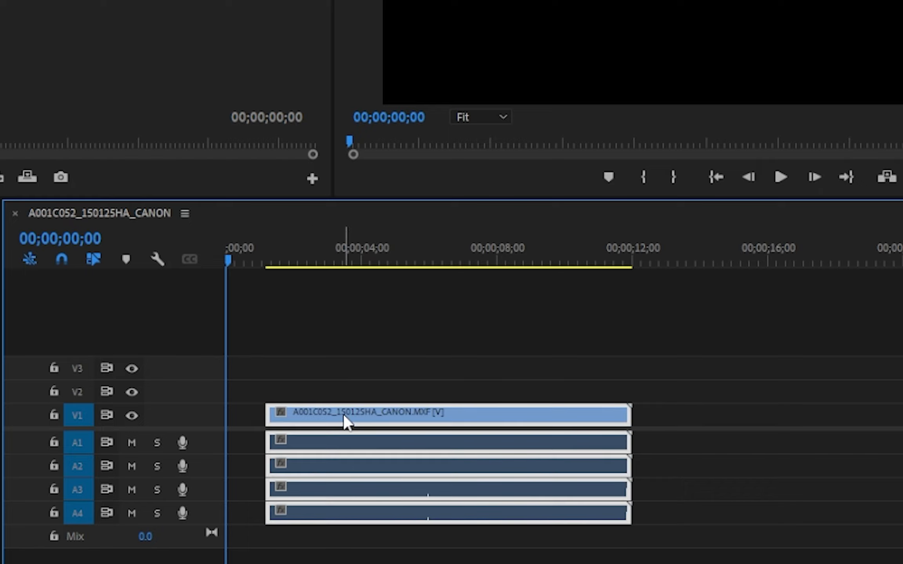
pyautogui.moveTo(339, 415); pyautogui.dragTo(283, 429)
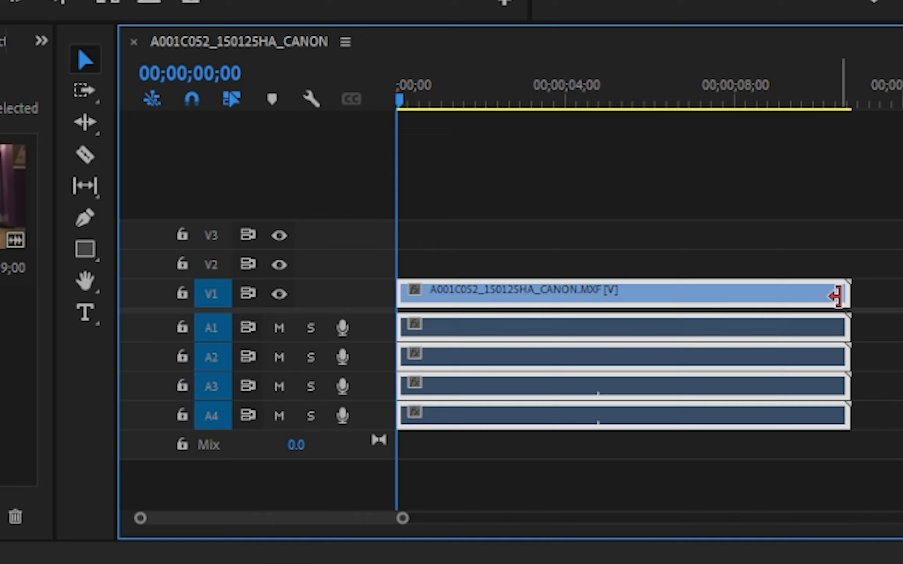
# Split the A001C052_150125HA_CANON clip at 00;00;05;00 with the Razor tool and return to the Selection tool
pyautogui.click(844, 291)
pyautogui.moveTo(843, 291); pyautogui.dragTo(850, 326)
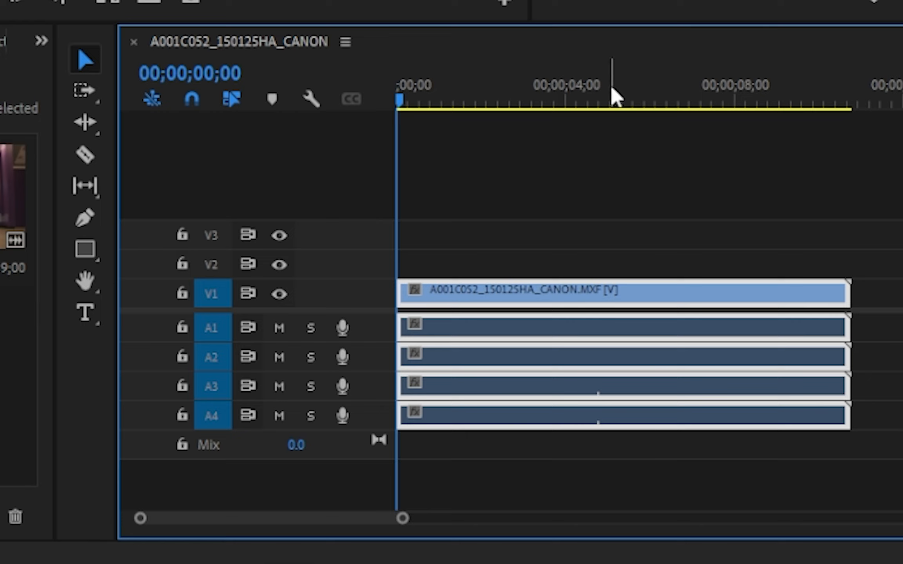
pyautogui.moveTo(567, 94); pyautogui.dragTo(610, 103)
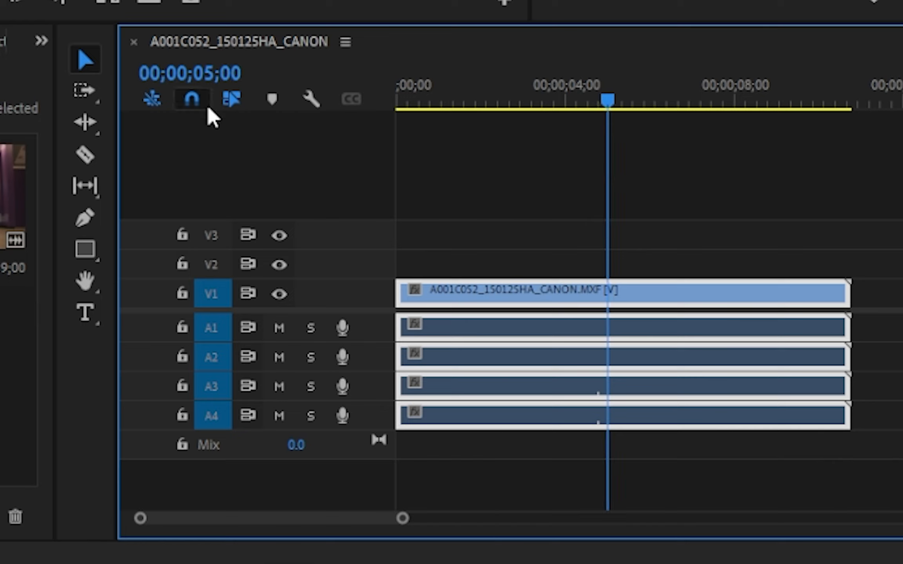
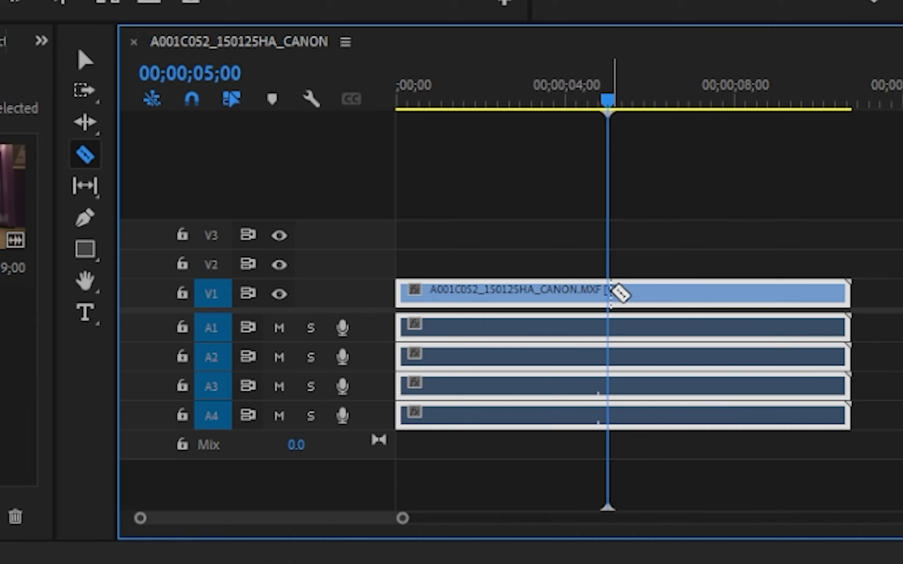
pyautogui.click(621, 294)
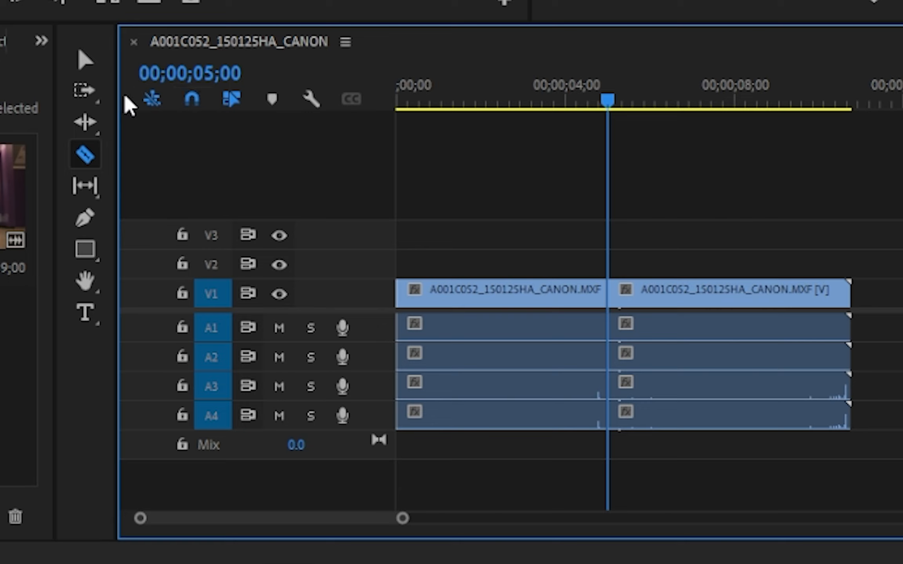
pyautogui.click(87, 61)
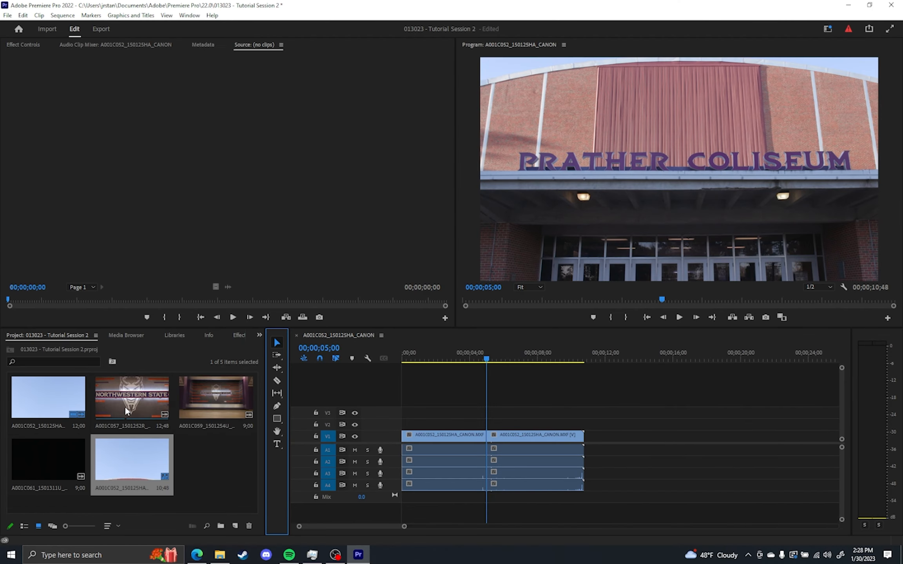
# Open the A001C057_1501252R_CANON clip in the Source monitor and mark its In point at 00;14;32;45
pyautogui.click(144, 401)
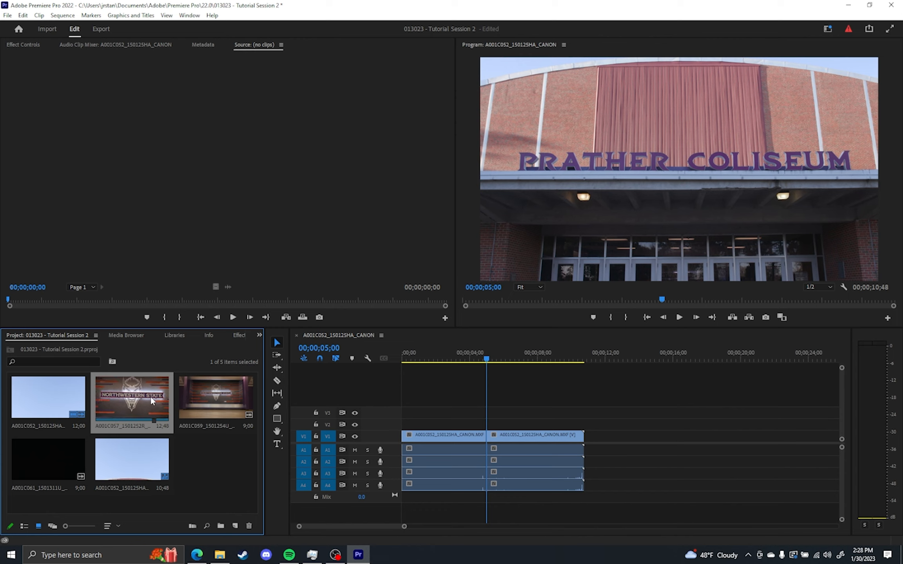
pyautogui.doubleClick(129, 396)
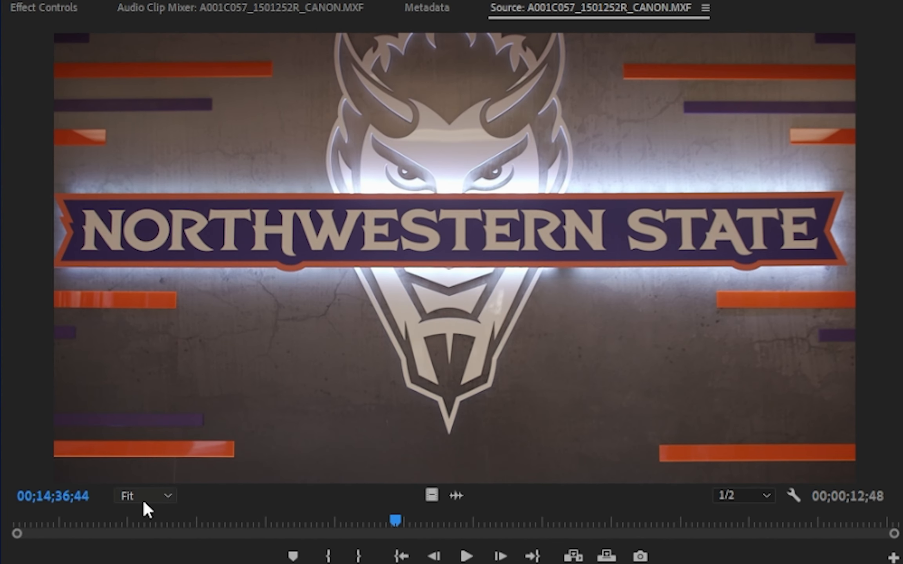
pyautogui.moveTo(62, 521); pyautogui.dragTo(122, 530)
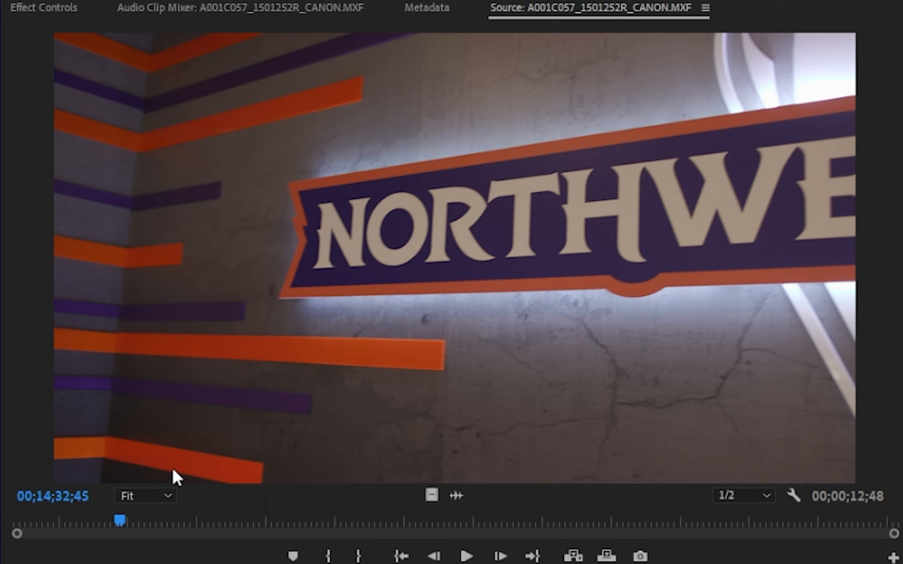
pyautogui.press('i')
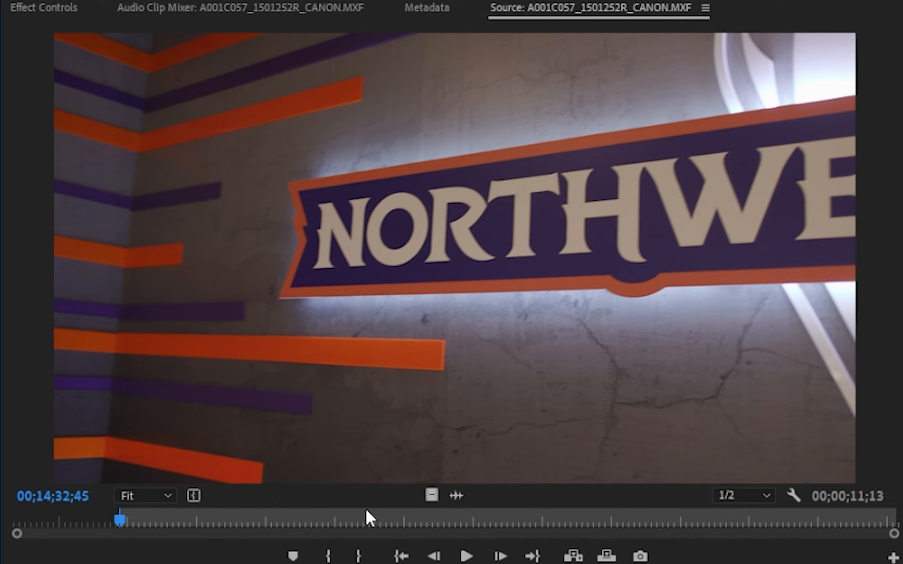
# Mark the A001C057 clip's Out point at 00;14;37;44 and place the marked range on V1 after the A001C052 segments, leaving a gap
pyautogui.moveTo(349, 511); pyautogui.dragTo(537, 529)
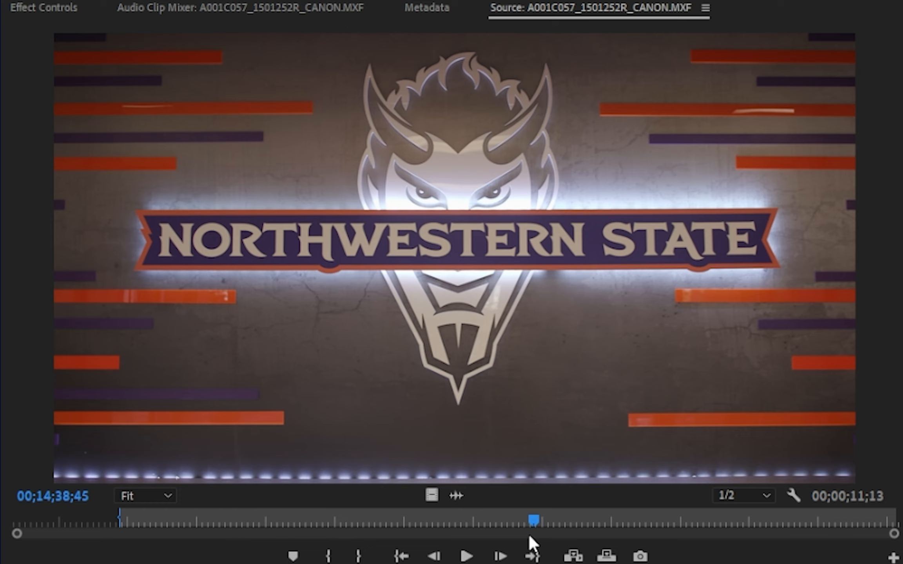
pyautogui.press('o')
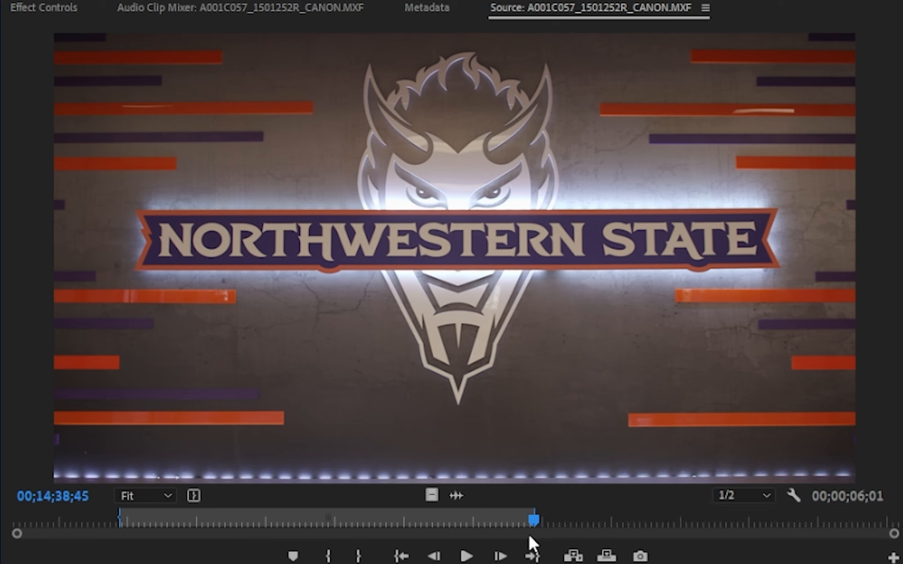
pyautogui.moveTo(534, 523); pyautogui.dragTo(465, 527)
pyautogui.press('o')
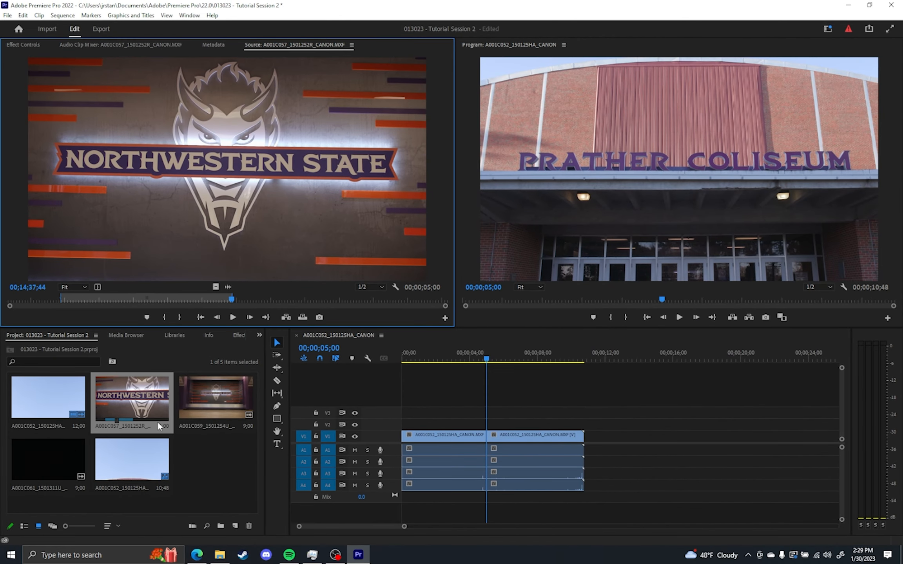
pyautogui.click(131, 392)
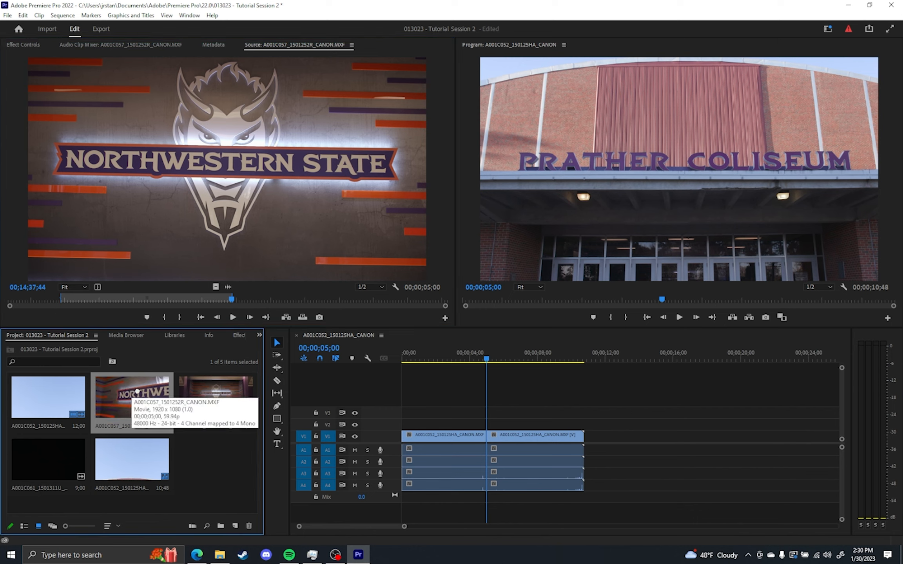
pyautogui.moveTo(155, 395); pyautogui.dragTo(615, 441)
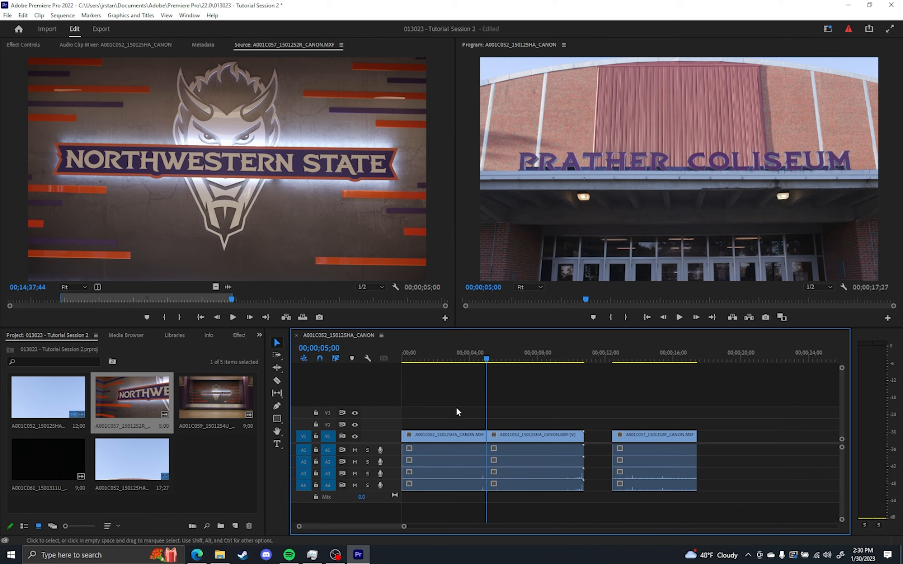
# Delete the second A001C052 segment and close the gap before the A001C057 clip with Ripple Delete
pyautogui.moveTo(448, 411); pyautogui.dragTo(432, 459)
pyautogui.moveTo(521, 418); pyautogui.dragTo(526, 440)
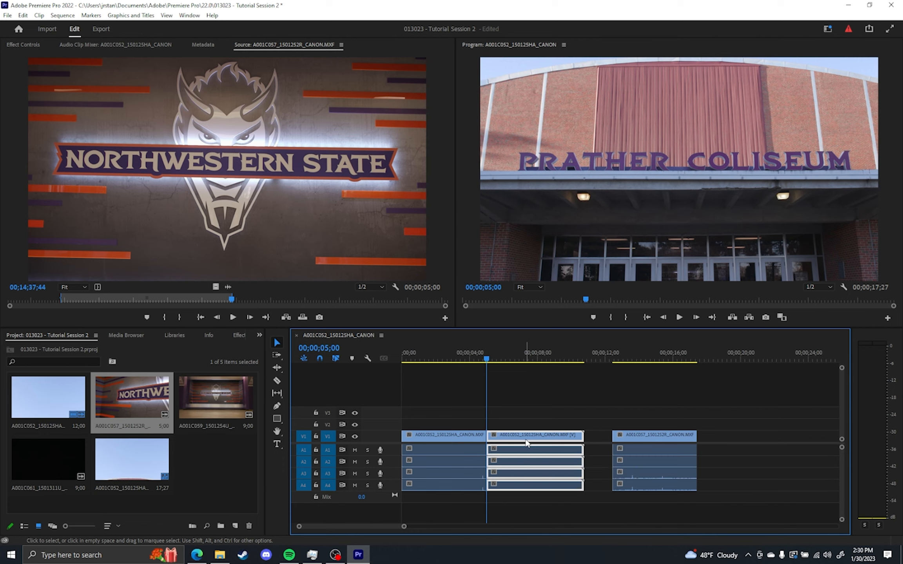
pyautogui.press('Delete')
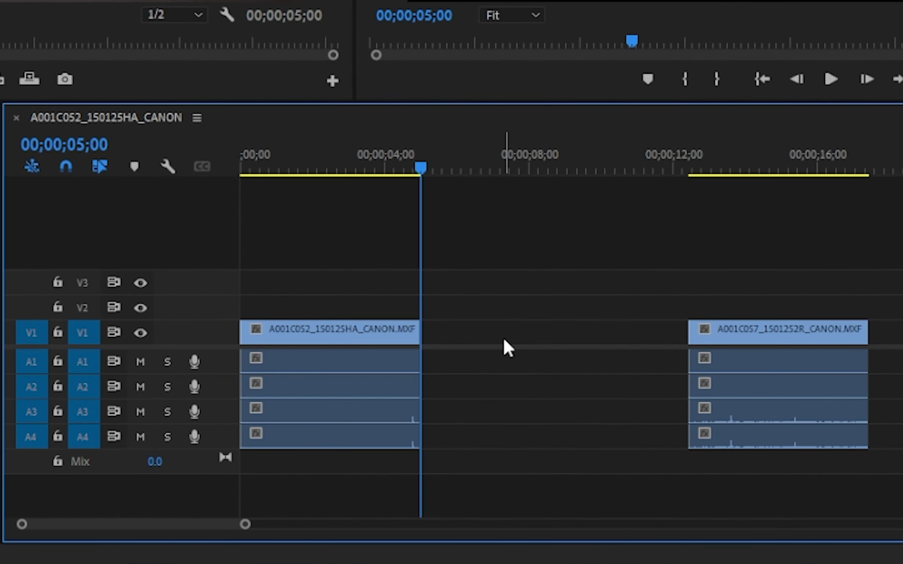
pyautogui.rightClick(504, 340)
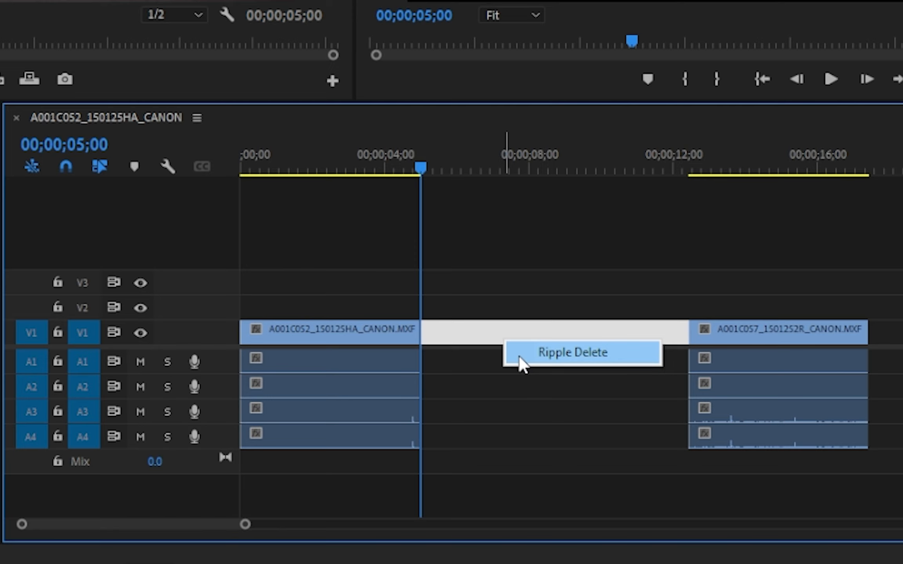
pyautogui.click(521, 355)
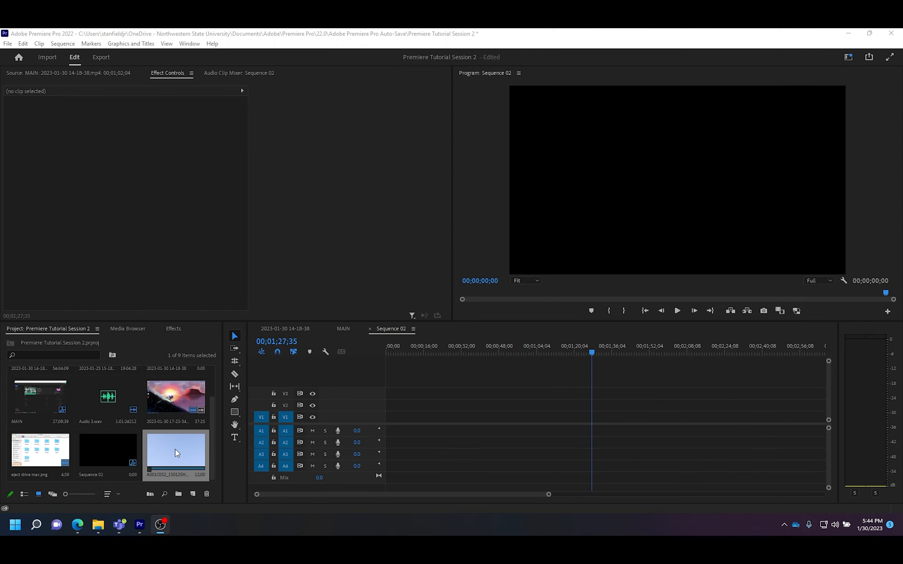
# Place the A001C052_150125HA clip at the start of Sequence 02 and play it from the beginning
pyautogui.moveTo(175, 450); pyautogui.dragTo(382, 418)
pyautogui.click(543, 292)
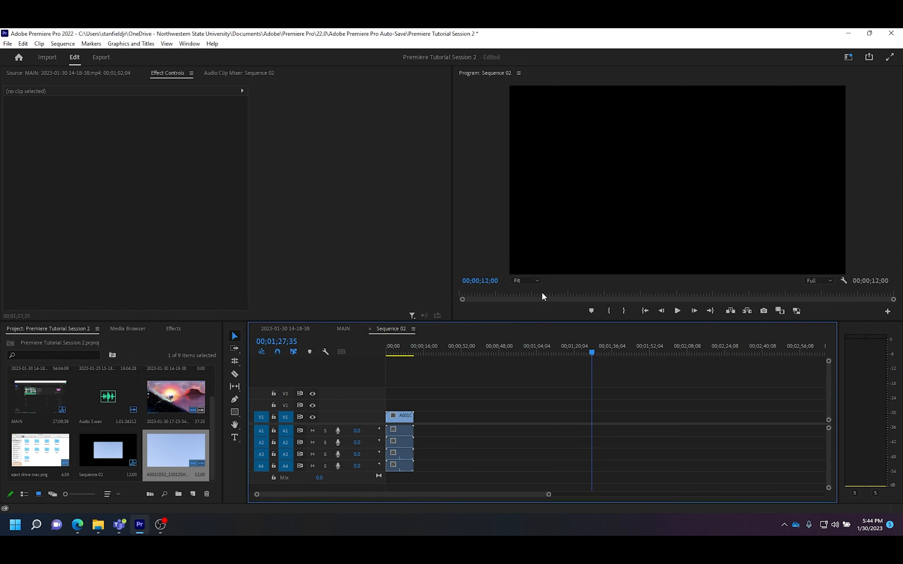
pyautogui.moveTo(391, 351); pyautogui.dragTo(382, 350)
pyautogui.press('space')
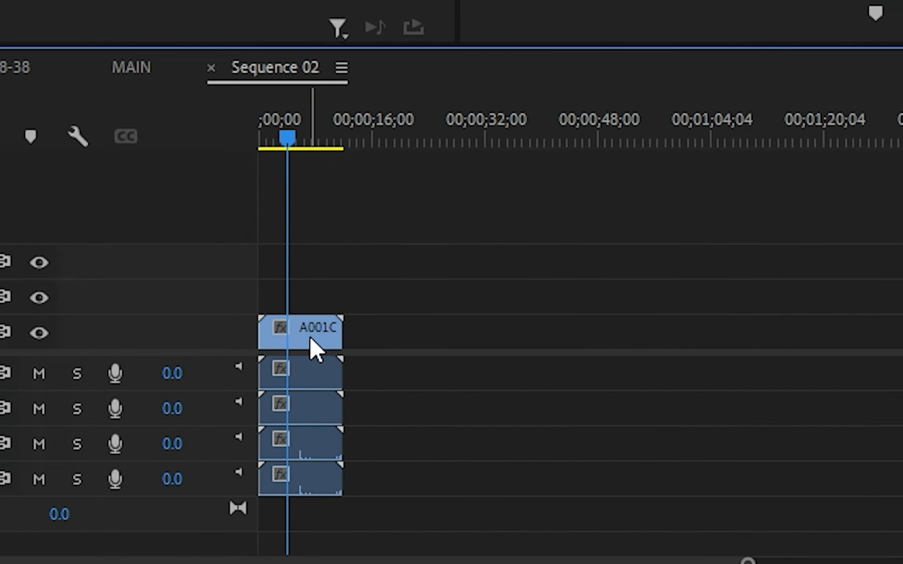
# Fit the A001C052 clip in Sequence 02 to the sequence's frame size and play it back
pyautogui.rightClick(403, 420)
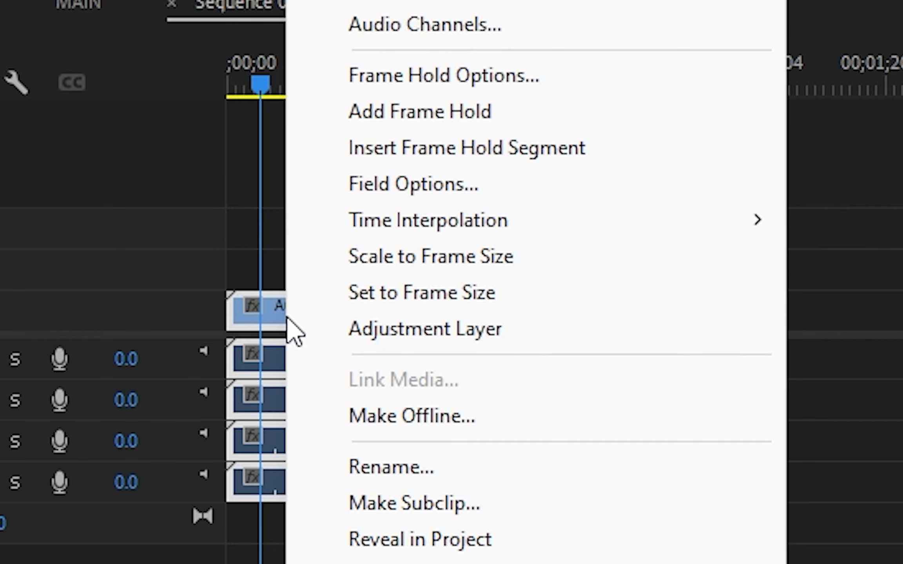
pyautogui.click(387, 272)
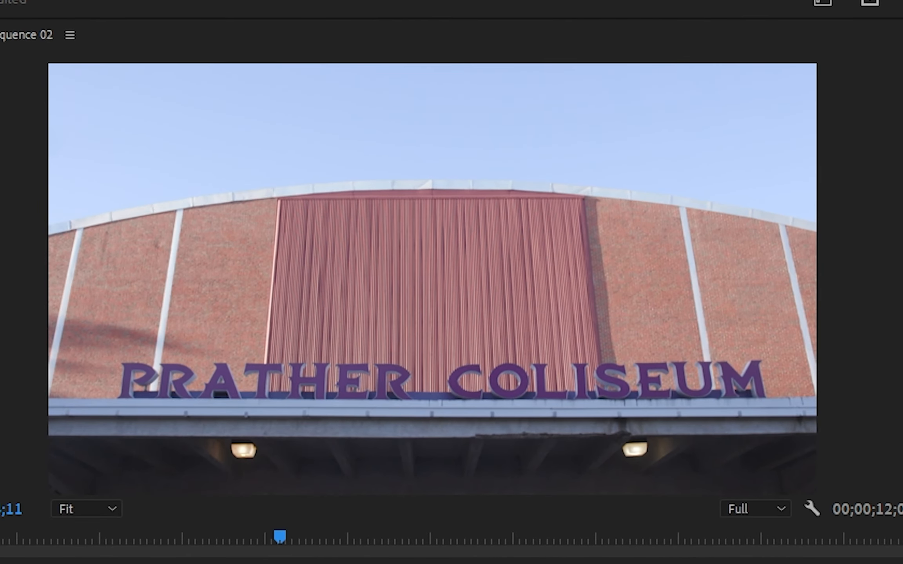
pyautogui.click(76, 556)
pyautogui.press('space')
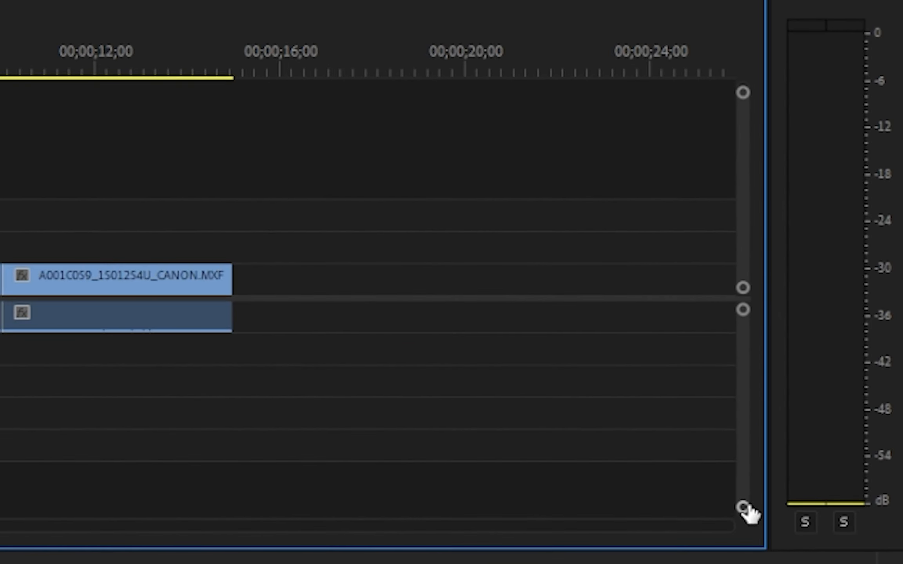
# Enlarge the audio tracks in the A001C052_150125HA_CANON sequence and split the first clip at 00;00;02;00
pyautogui.moveTo(747, 517); pyautogui.dragTo(747, 500)
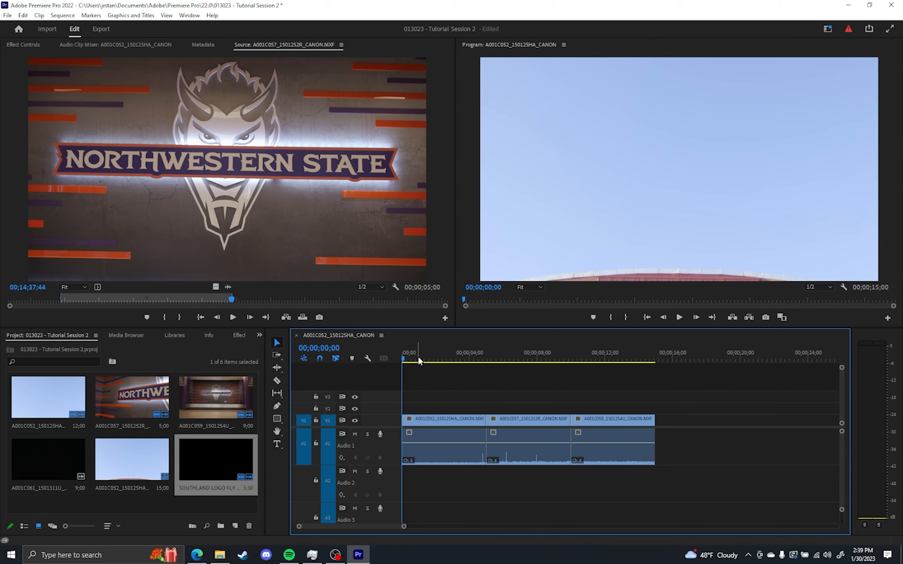
pyautogui.moveTo(418, 360); pyautogui.dragTo(437, 360)
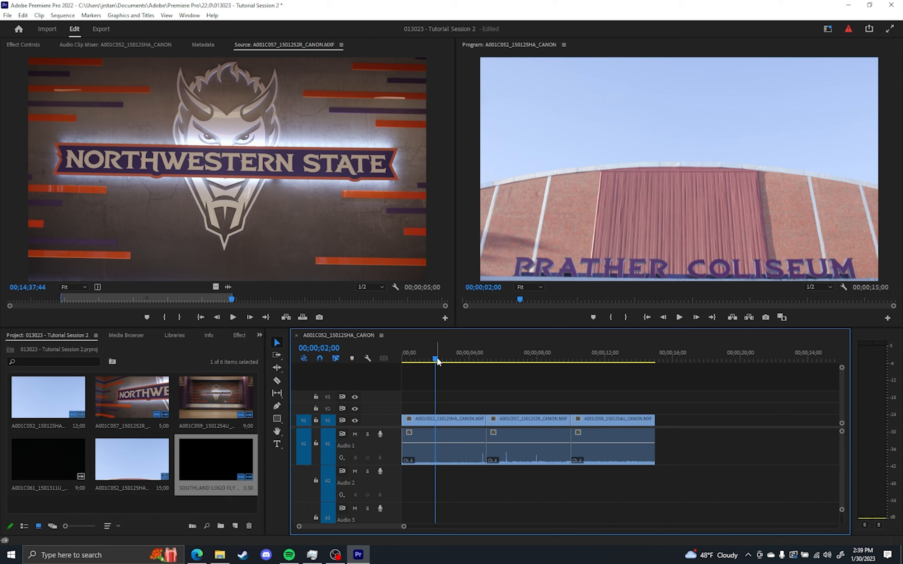
pyautogui.press('c')
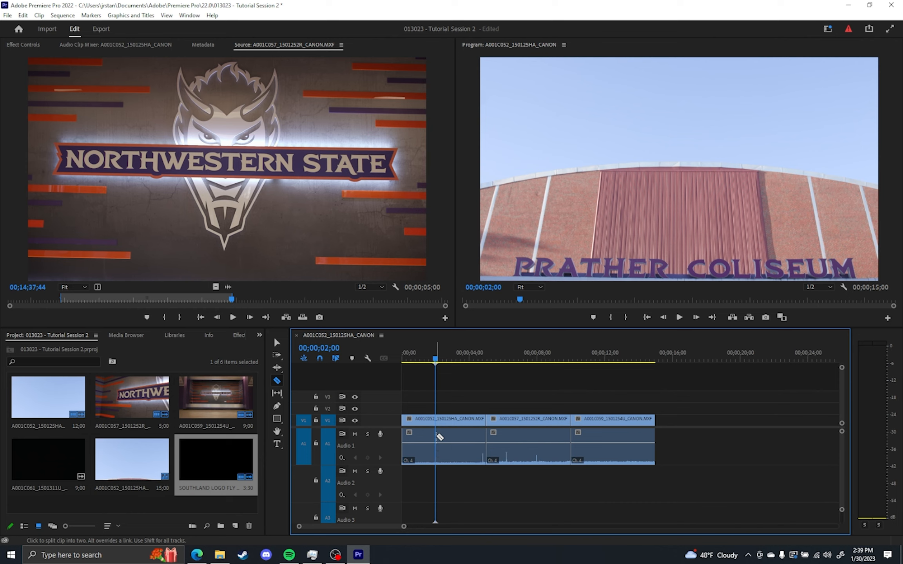
pyautogui.click(436, 436)
pyautogui.press('v')
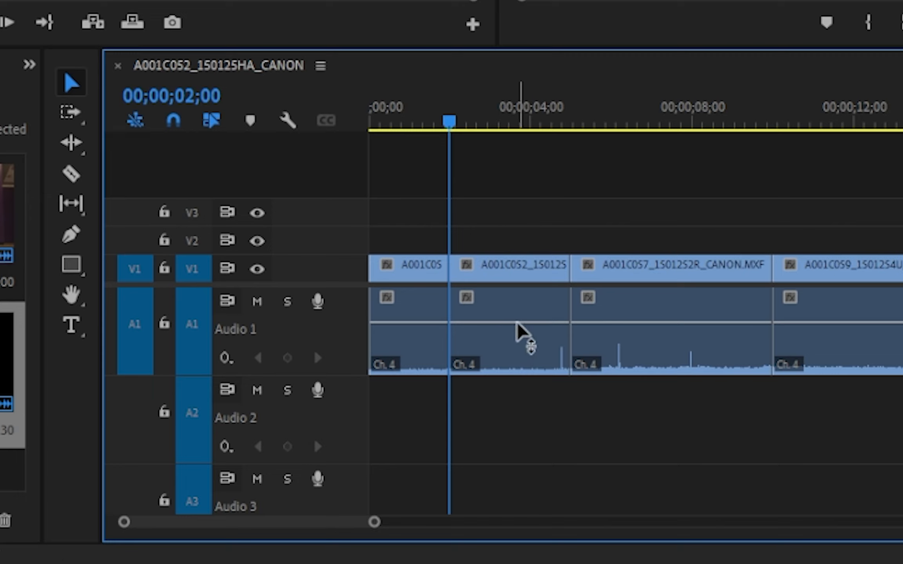
# Lower the audio volume of the second A001C052 segment on Audio 1 using its level line
pyautogui.moveTo(517, 323); pyautogui.dragTo(535, 349)
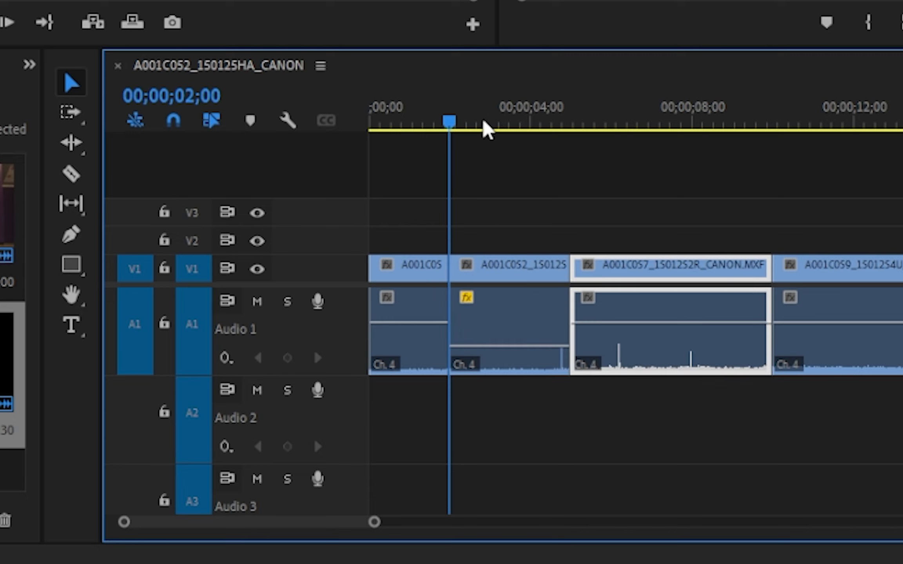
pyautogui.click(576, 126)
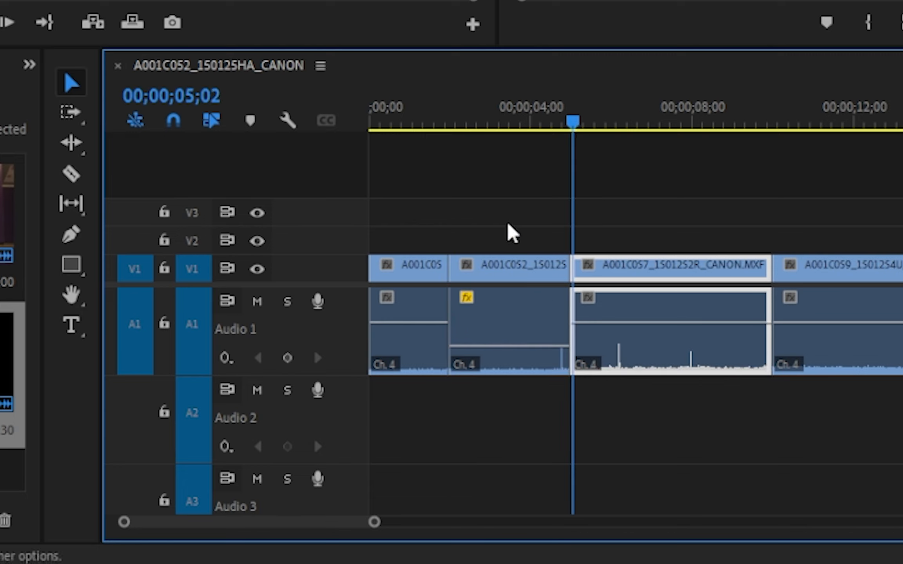
pyautogui.click(509, 313)
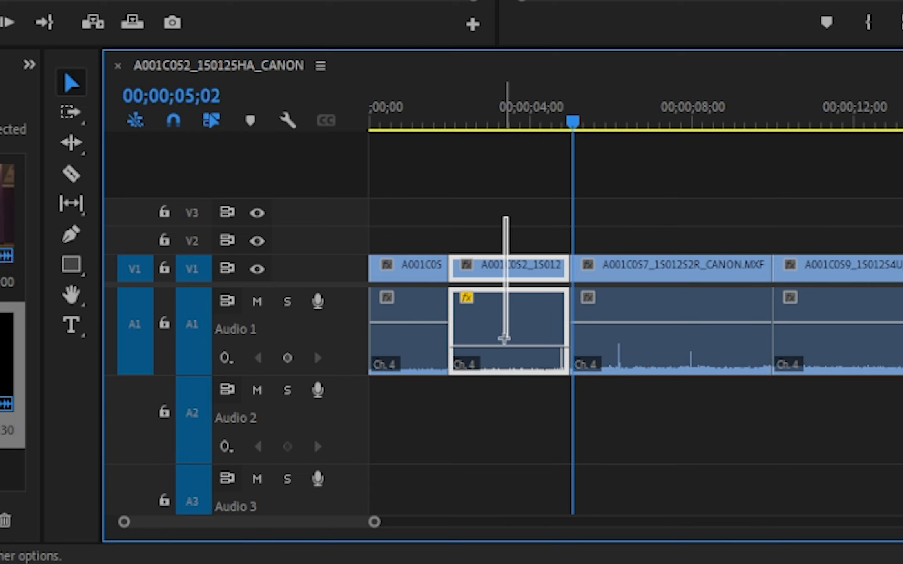
# Lower the audio volume of the A001C057 and A001C059 clips to the same level as the second A001C052 segment
pyautogui.press('Home')
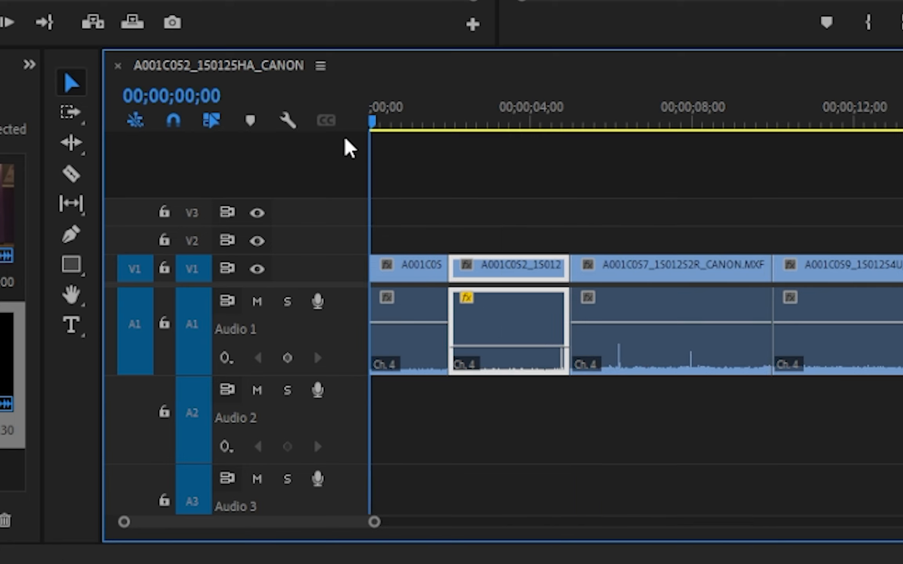
pyautogui.moveTo(355, 147); pyautogui.dragTo(486, 163)
pyautogui.click(684, 338)
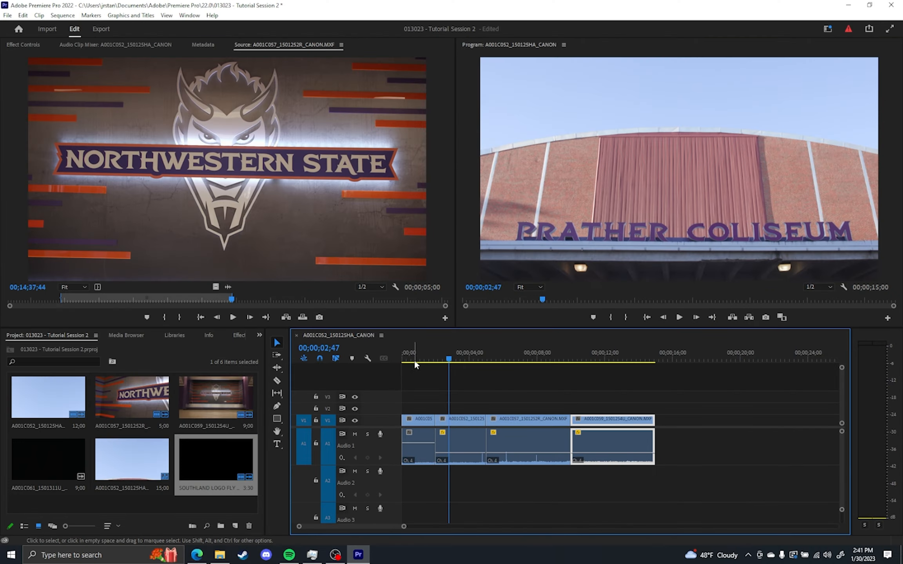
# Scrub the first segment up to 00;00;01;10 and return the playhead to 00;00;00;00
pyautogui.click(413, 360)
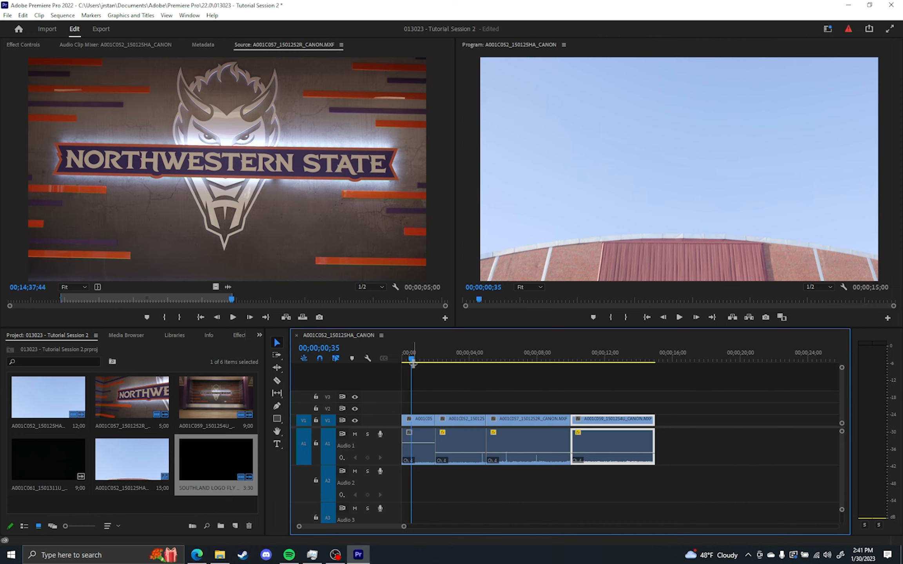
pyautogui.moveTo(414, 363); pyautogui.dragTo(423, 361)
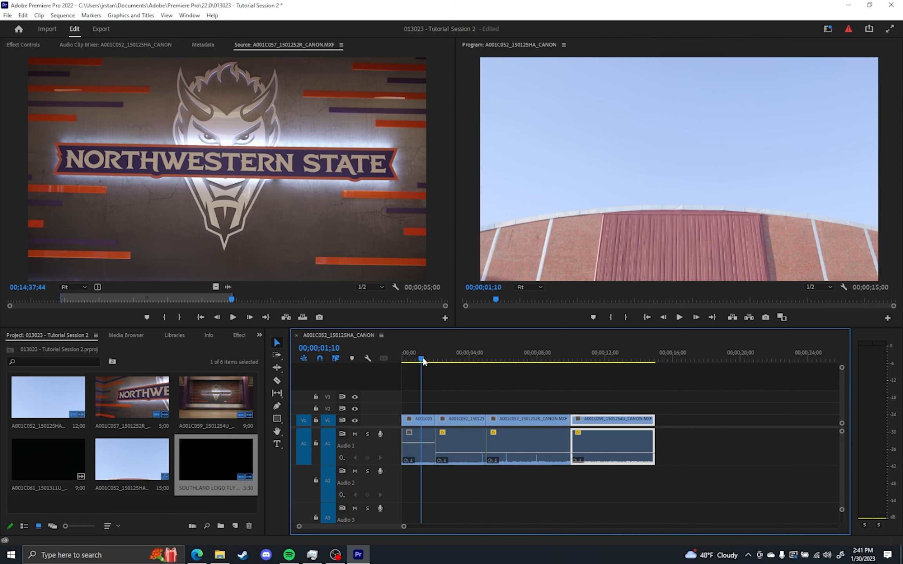
pyautogui.moveTo(412, 360); pyautogui.dragTo(401, 361)
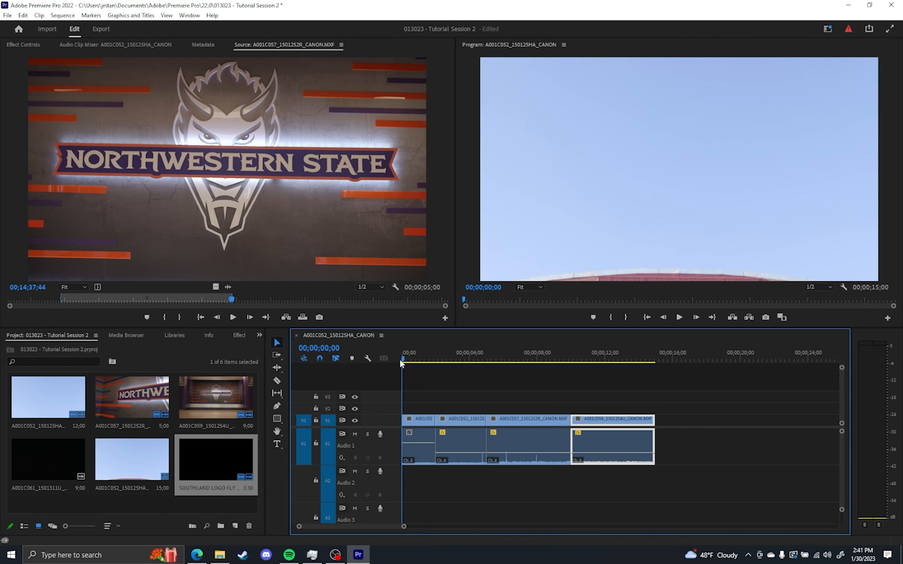
# Play the sequence from the start and again from near the 00;00;02;00 cut to hear the audio level change
pyautogui.press('space')
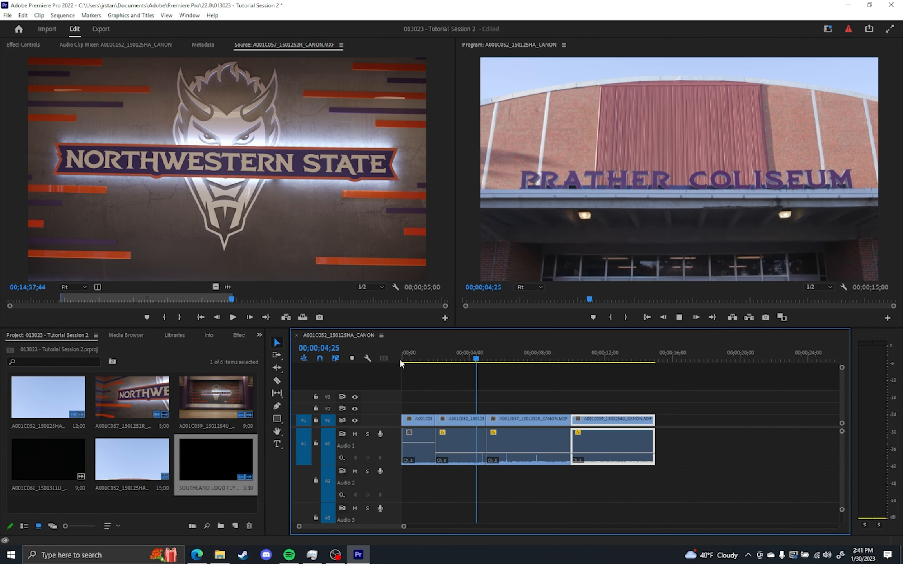
pyautogui.press('space')
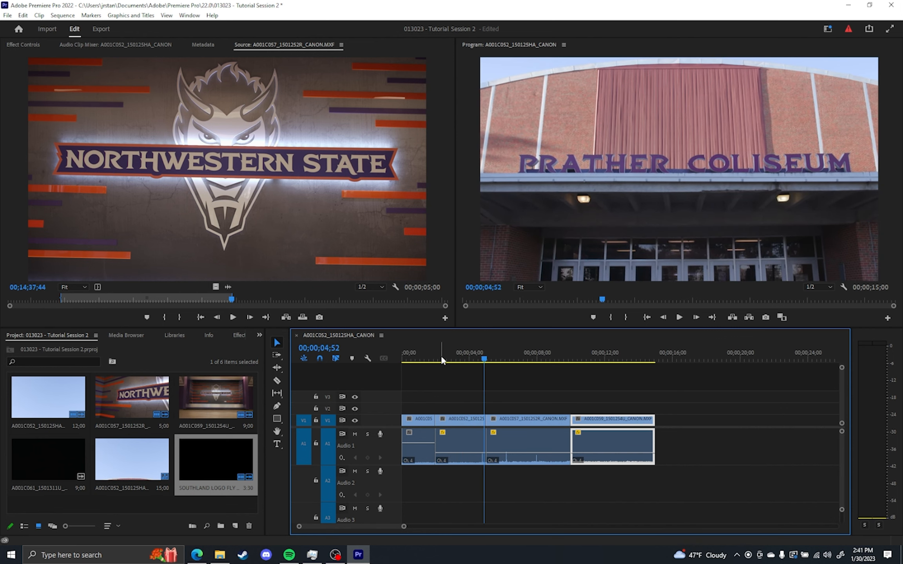
pyautogui.click(430, 360)
pyautogui.press('space')
pyautogui.press('space')
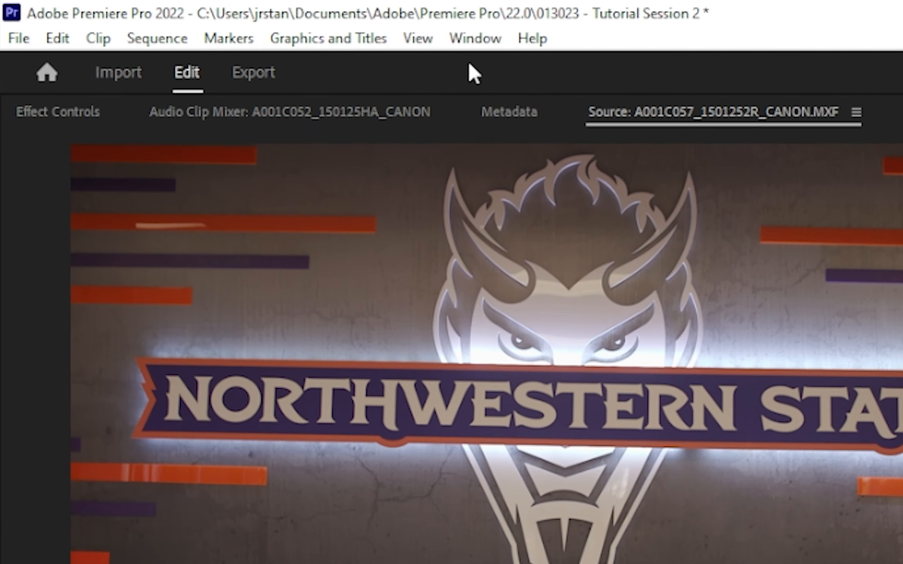
# Show the available effects and expand Audio Transitions down to the Crossfade group
pyautogui.click(413, 35)
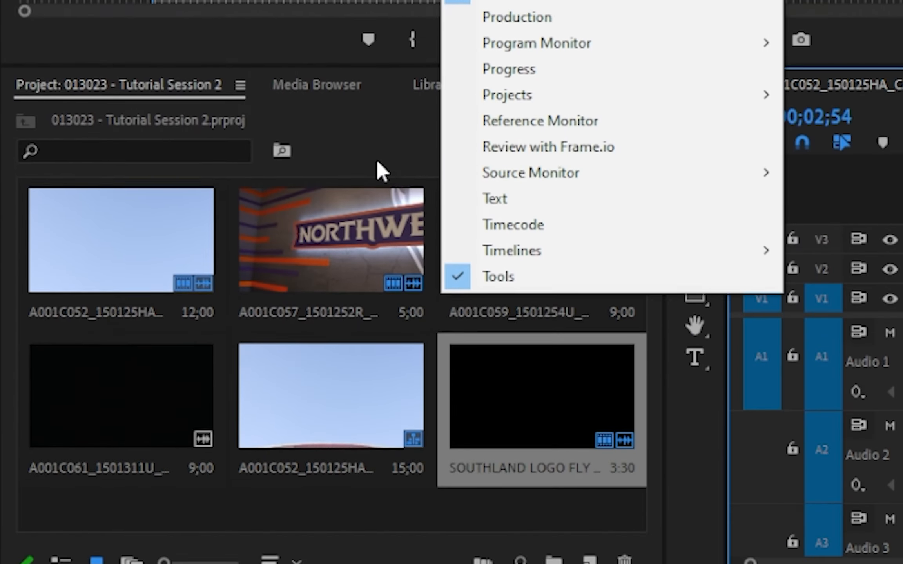
pyautogui.click(375, 140)
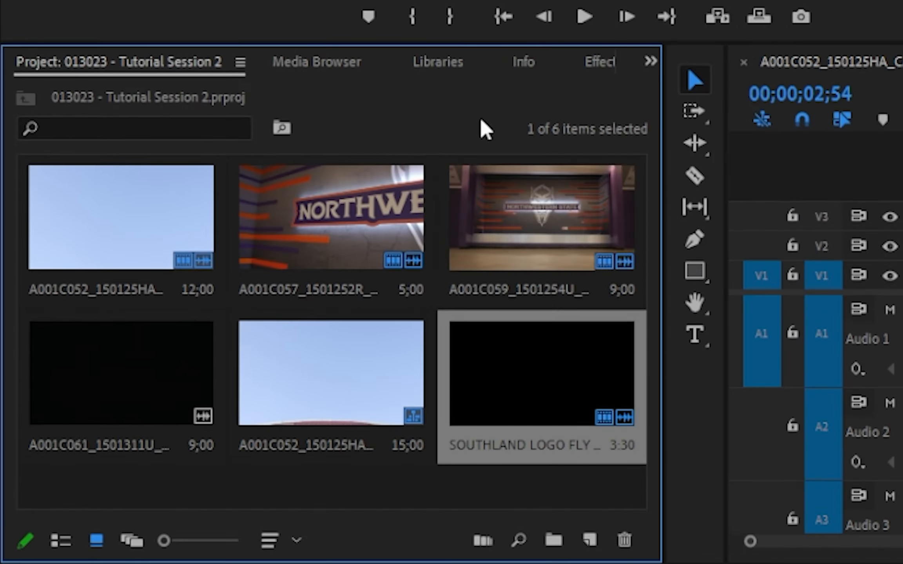
pyautogui.click(594, 69)
pyautogui.click(123, 95)
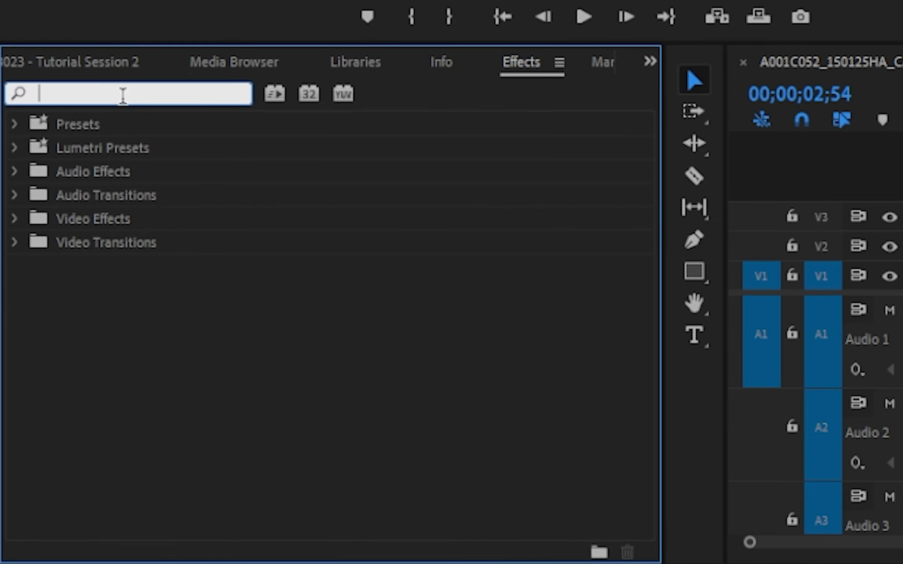
pyautogui.click(16, 197)
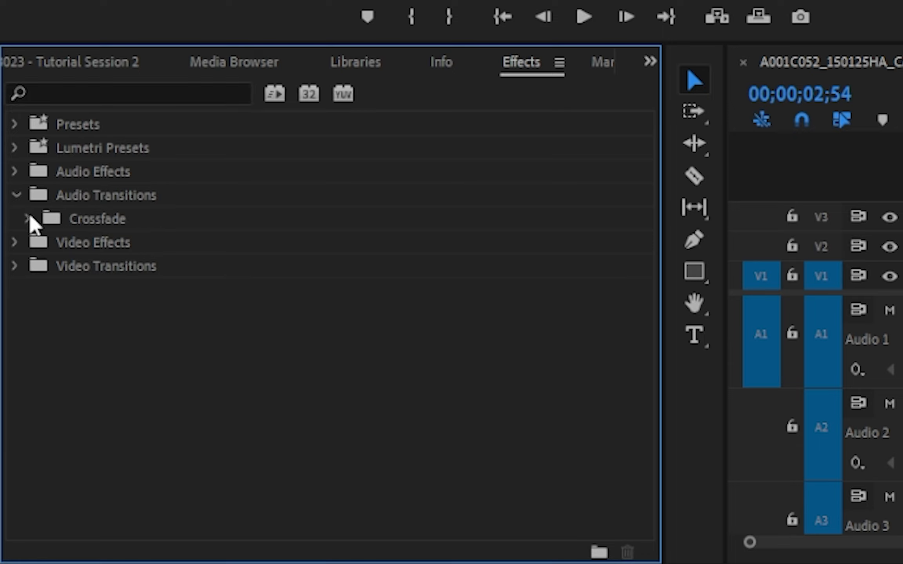
pyautogui.click(27, 220)
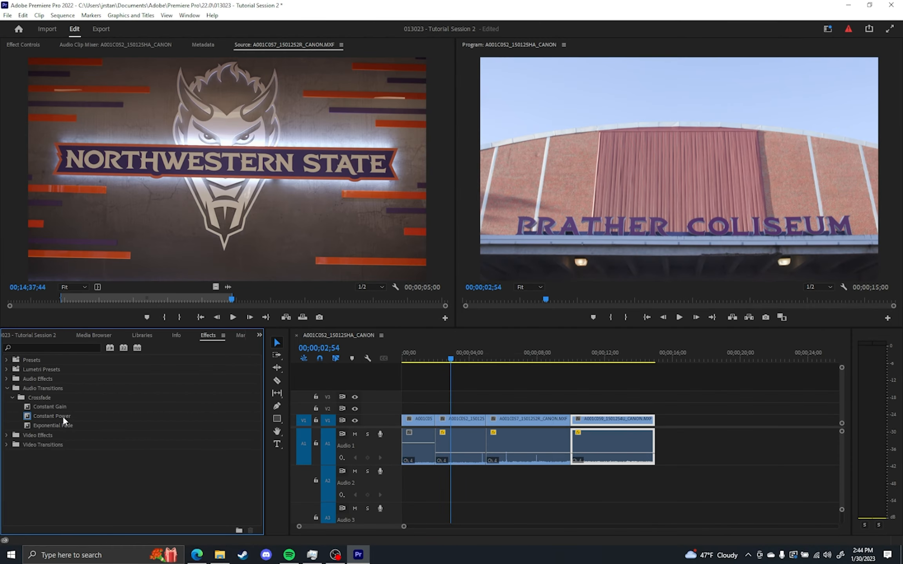
# Apply a Constant Power crossfade at the cut between the two A001C052 segments on Audio 1
pyautogui.click(506, 358)
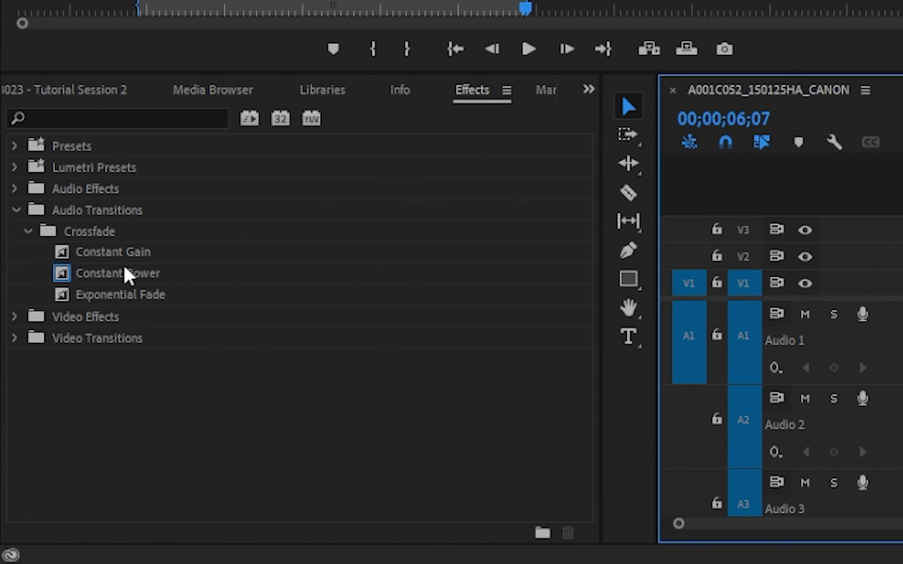
pyautogui.click(45, 416)
pyautogui.moveTo(104, 271); pyautogui.dragTo(791, 331)
pyautogui.moveTo(443, 332); pyautogui.dragTo(639, 345)
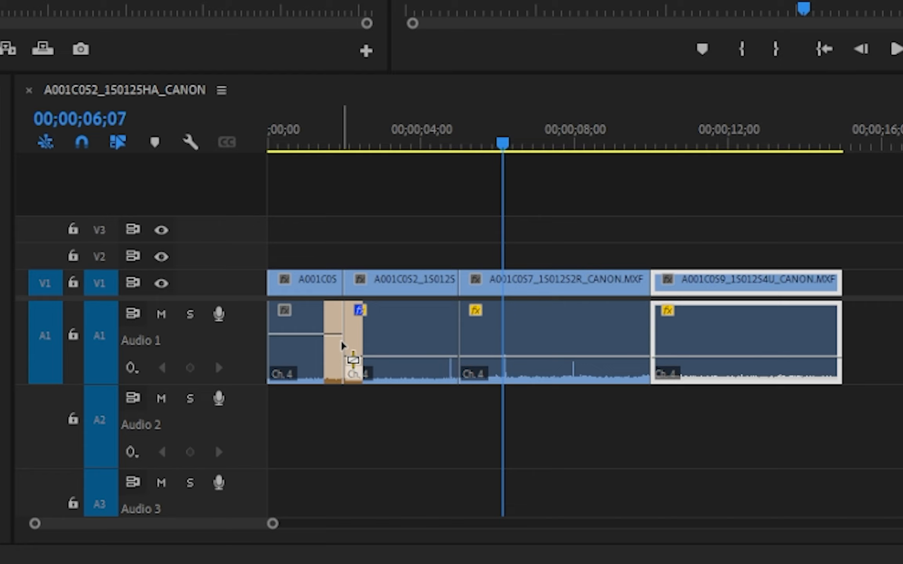
pyautogui.moveTo(342, 345); pyautogui.dragTo(347, 349)
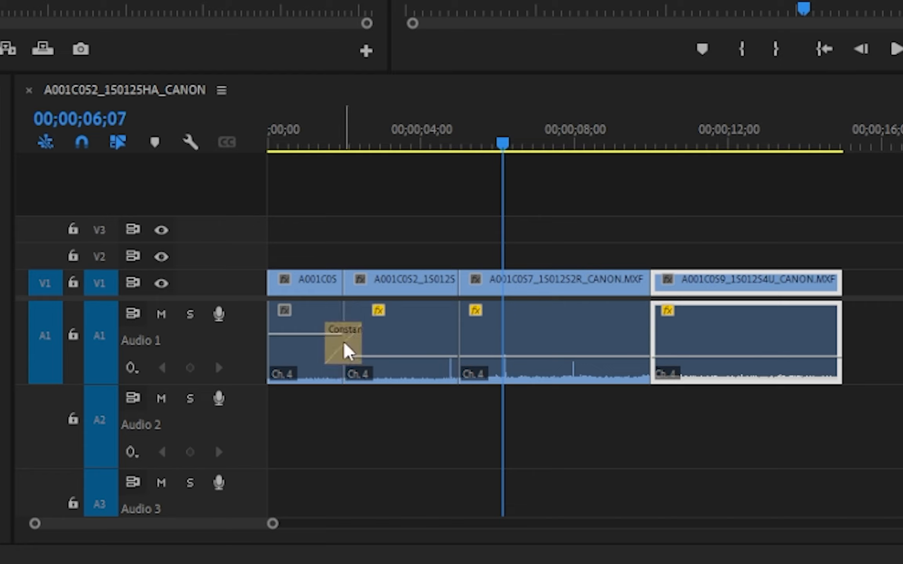
# Play the sequence from 00;00;00;00 through the Constant Power crossfade twice and return the playhead to the first cut
pyautogui.click(349, 142)
pyautogui.moveTo(349, 141); pyautogui.dragTo(219, 161)
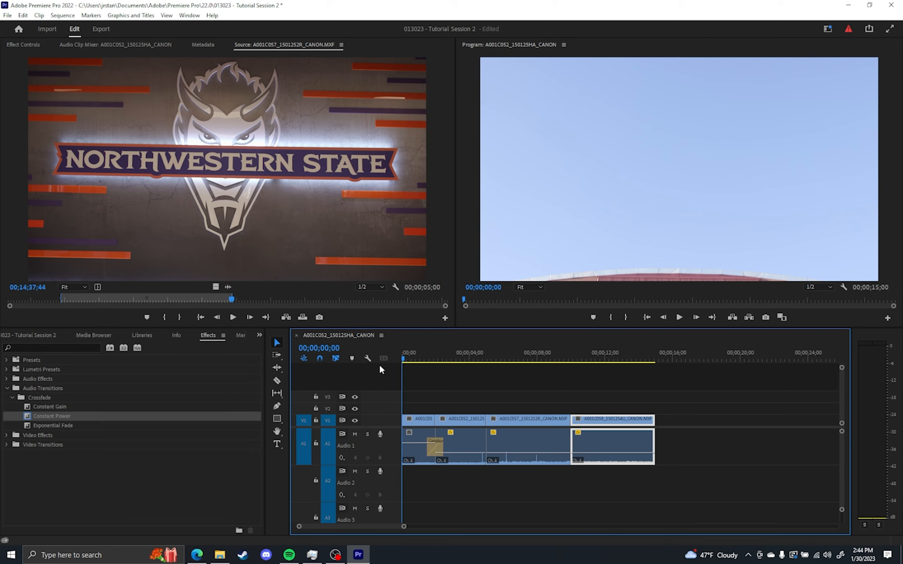
pyautogui.press('space')
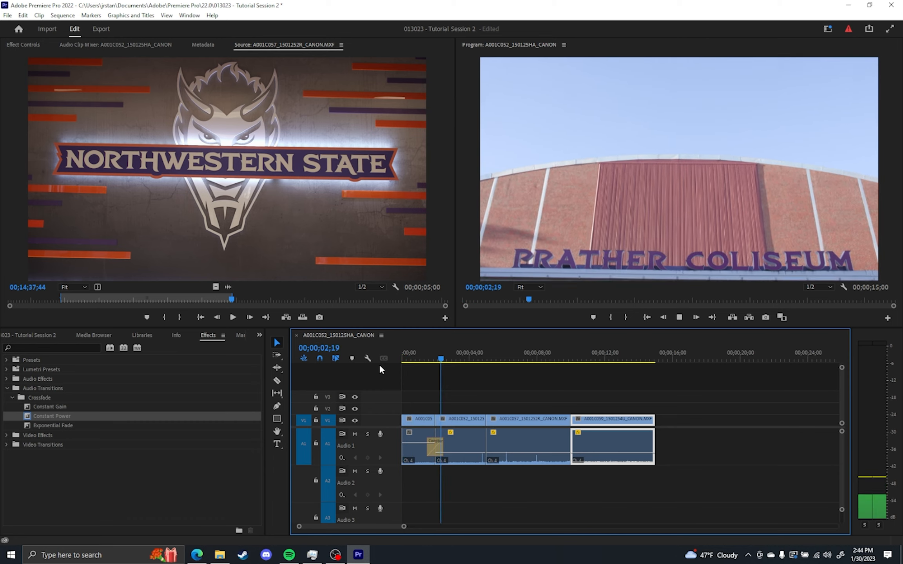
pyautogui.press('space')
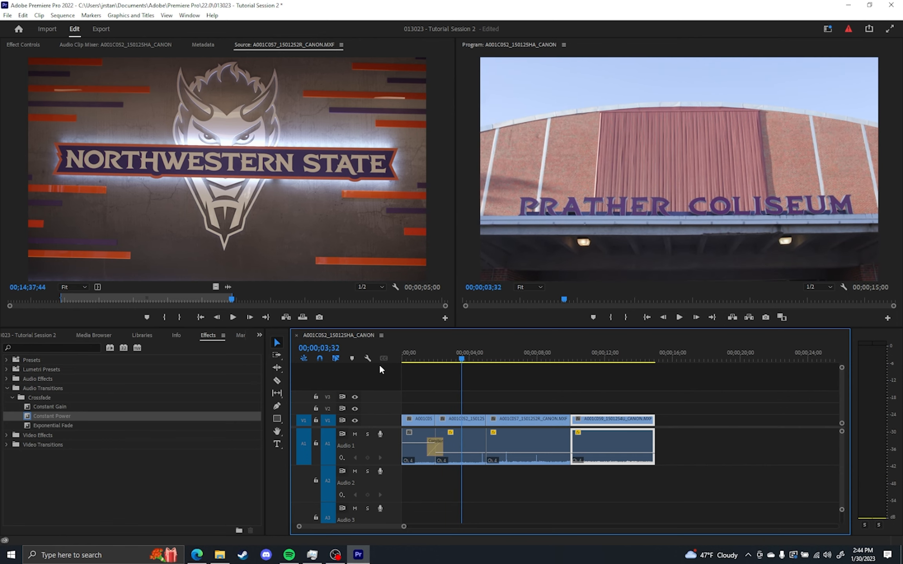
pyautogui.click(416, 357)
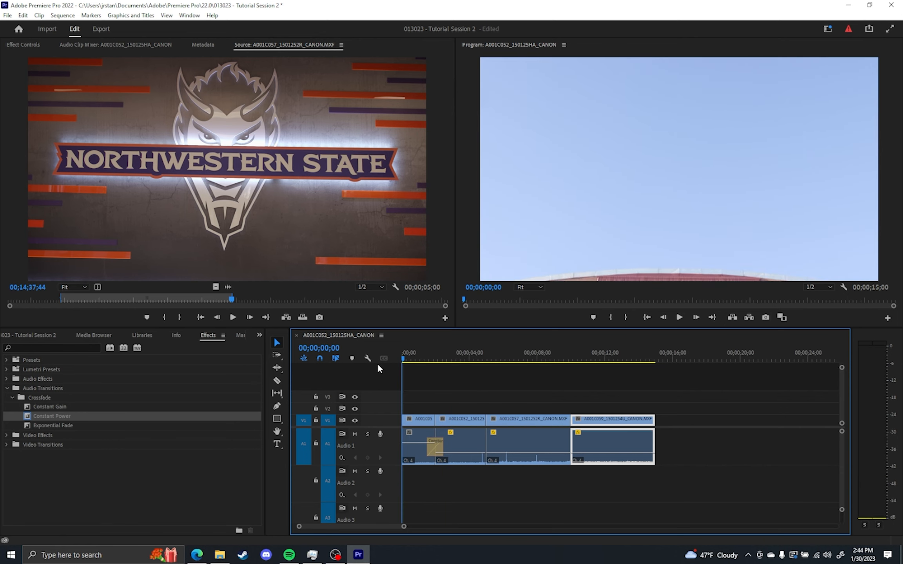
pyautogui.press('space')
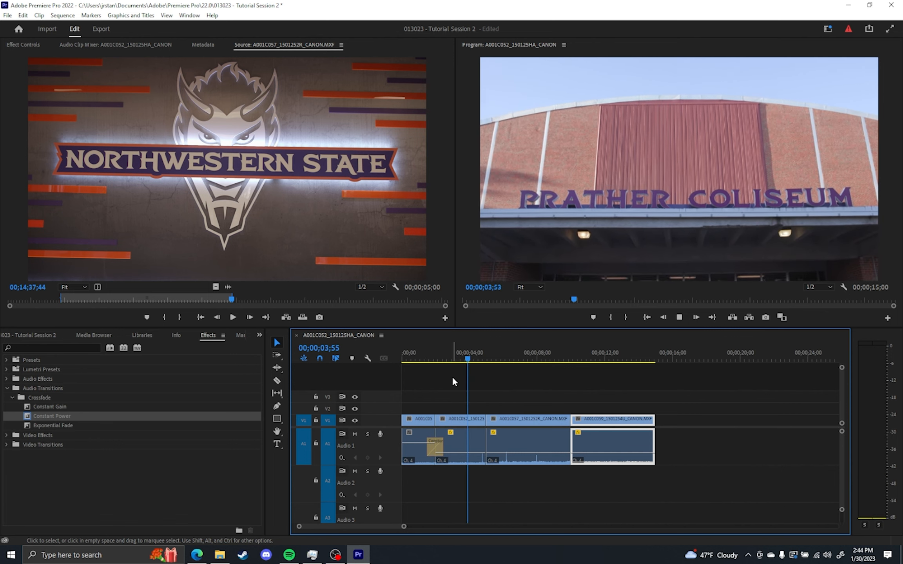
pyautogui.press('space')
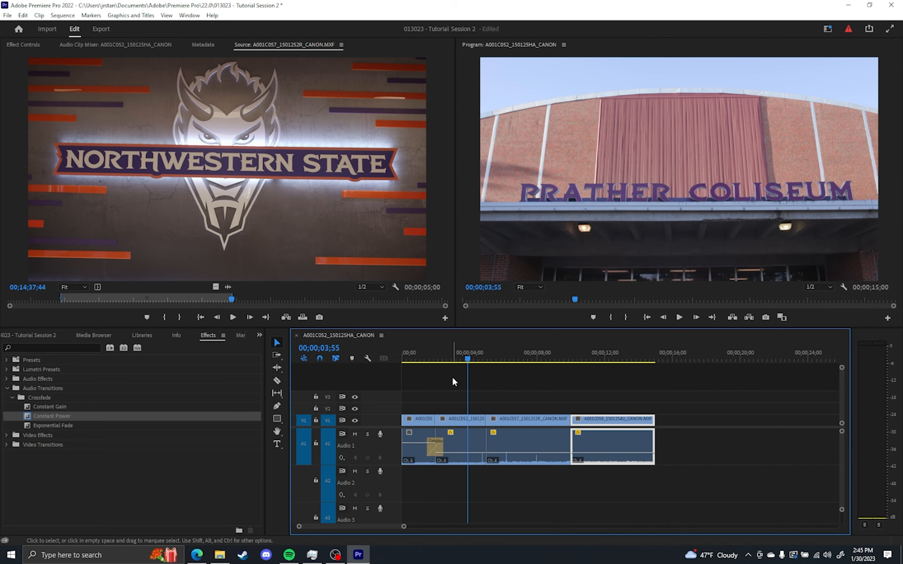
pyautogui.moveTo(453, 364); pyautogui.dragTo(436, 363)
# Examine the default input and default output device choices in the Audio Hardware preferences
pyautogui.click(26, 17)
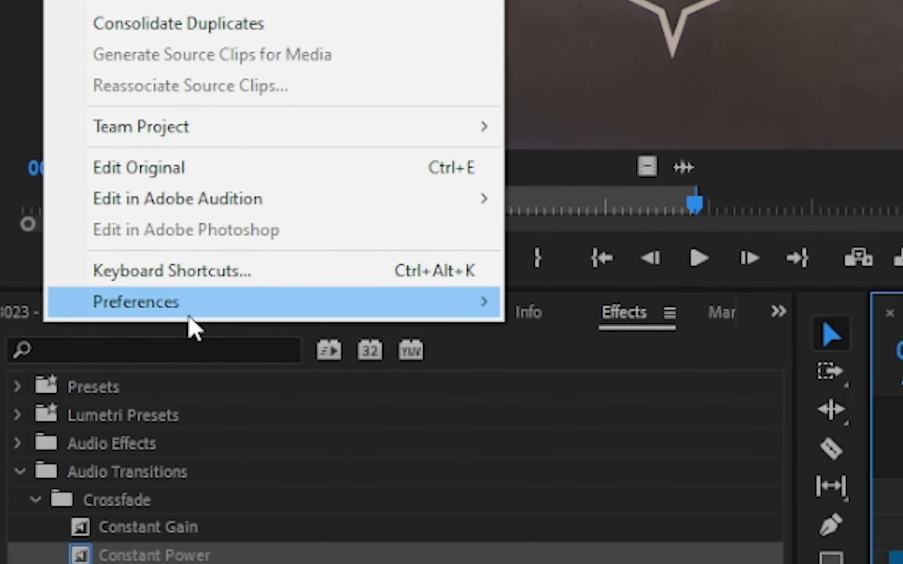
pyautogui.moveTo(189, 563)
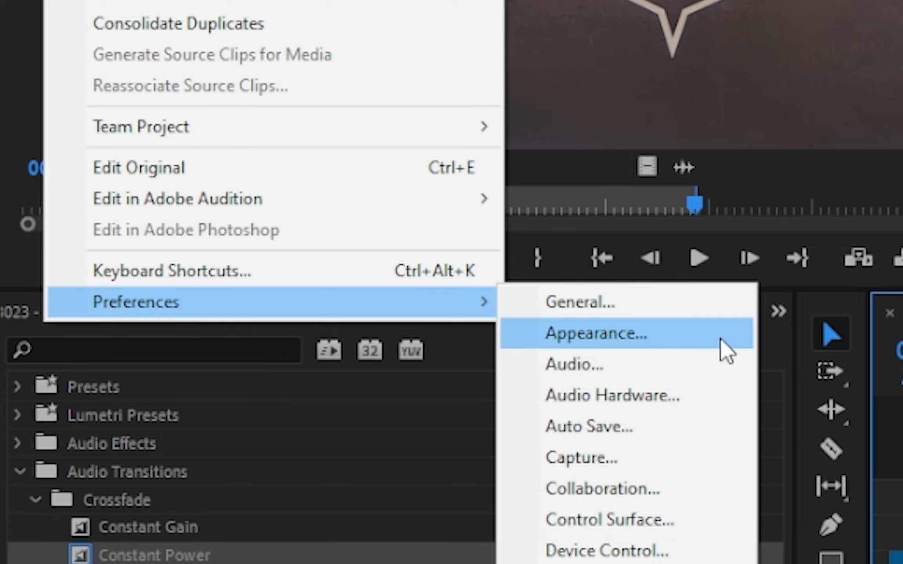
pyautogui.click(679, 392)
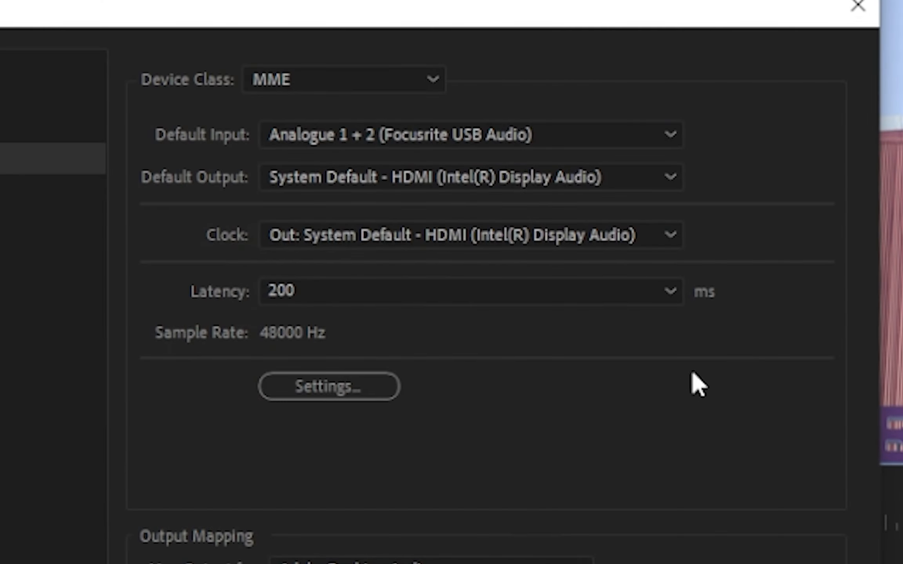
pyautogui.click(600, 136)
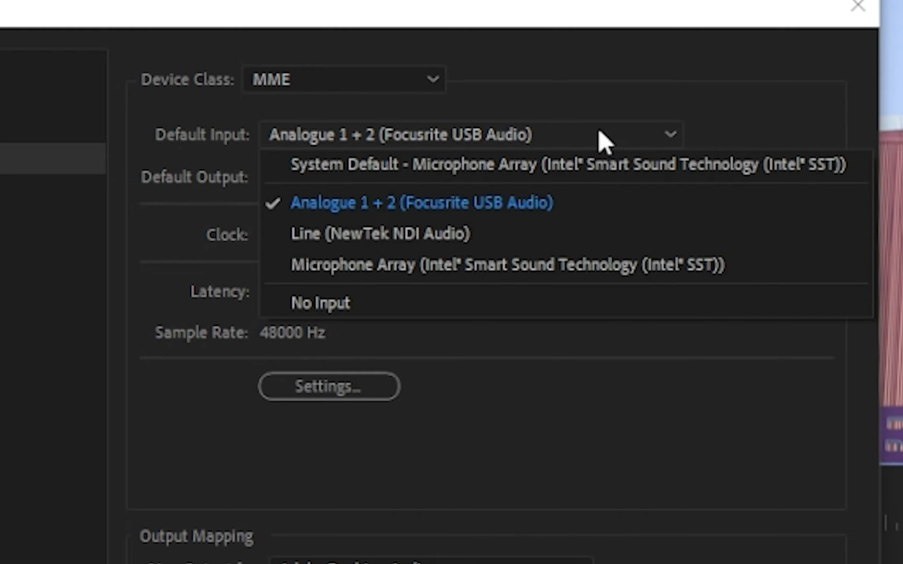
pyautogui.click(728, 95)
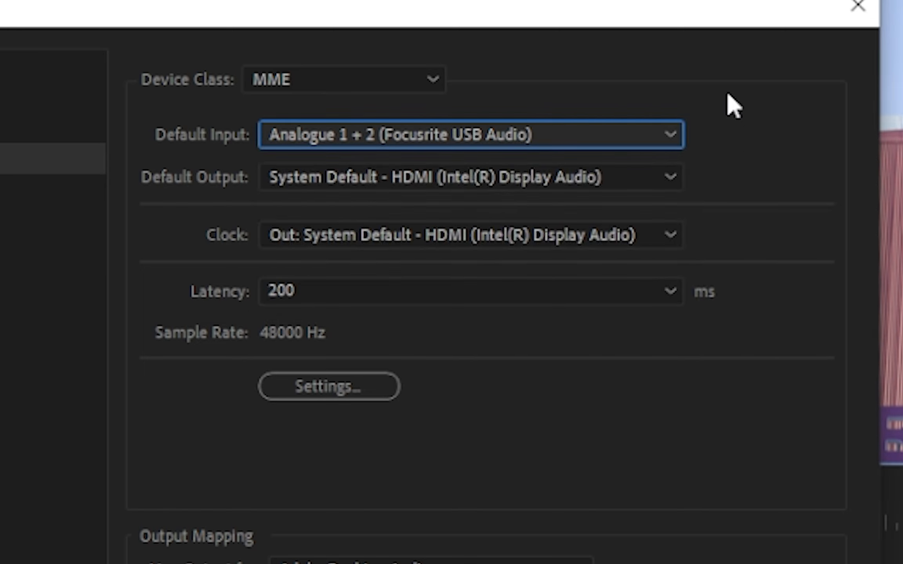
pyautogui.click(629, 184)
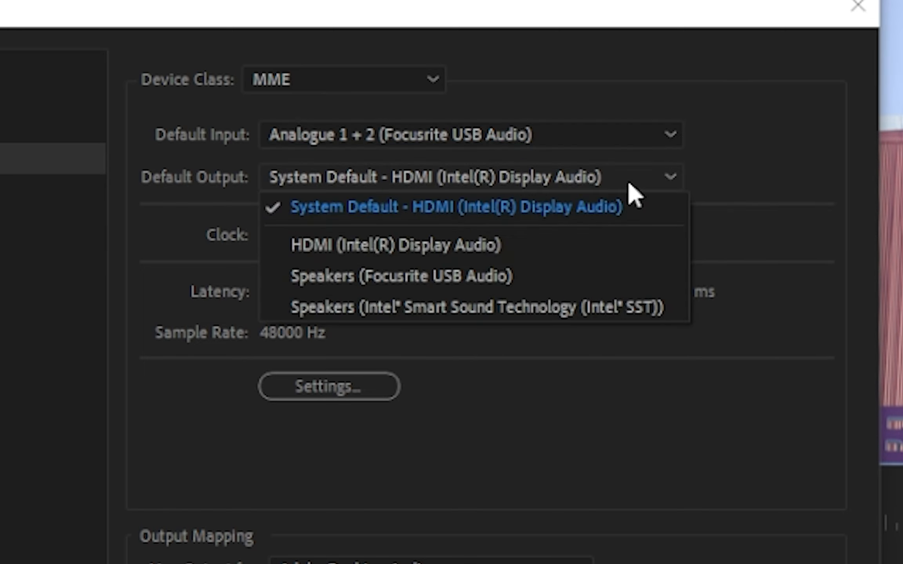
pyautogui.click(628, 181)
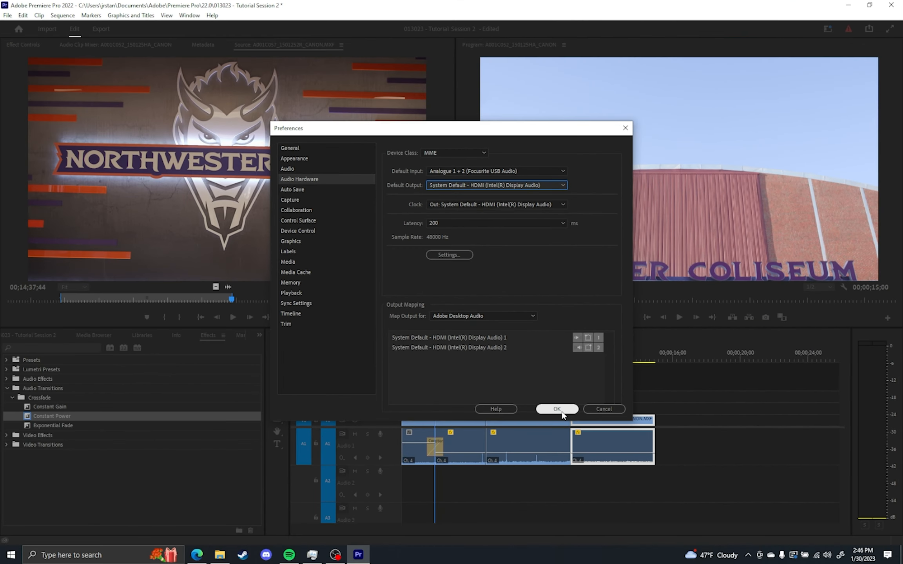
pyautogui.click(557, 409)
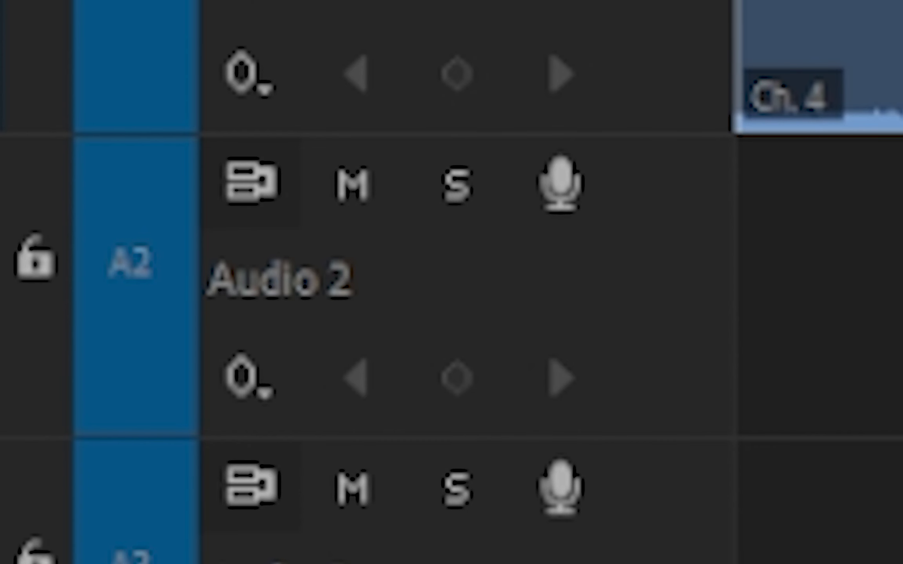
# Record a voice-over on Audio 2 starting at the first cut and stop at about 00;00;19;00
pyautogui.click(551, 202)
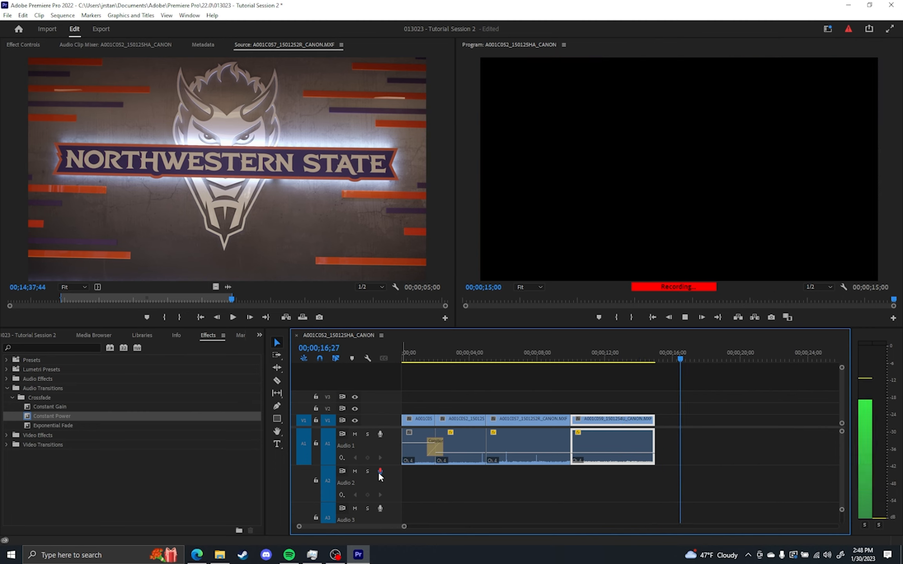
pyautogui.click(378, 472)
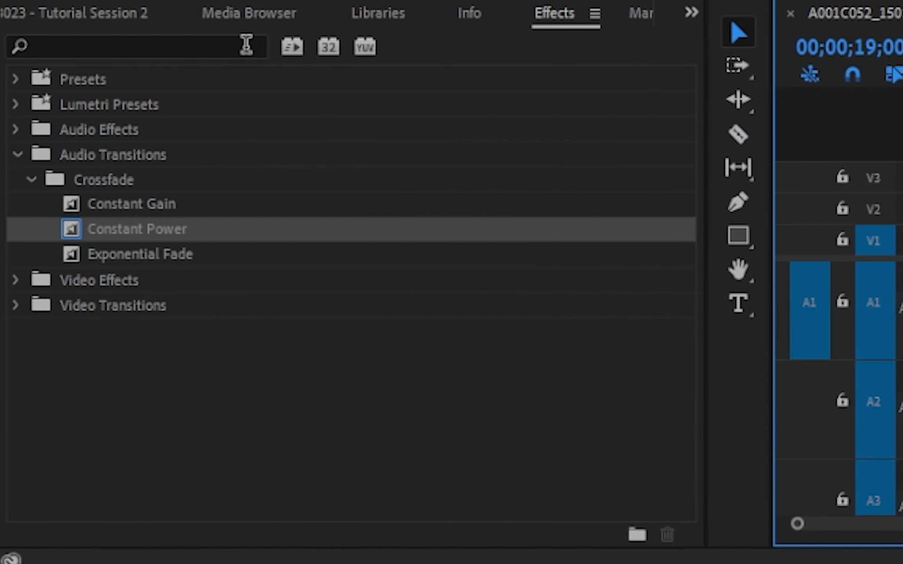
# Search the effects for "fill" and select the Fill Right with Left audio effect
pyautogui.rightClick(246, 44)
pyautogui.click(217, 50)
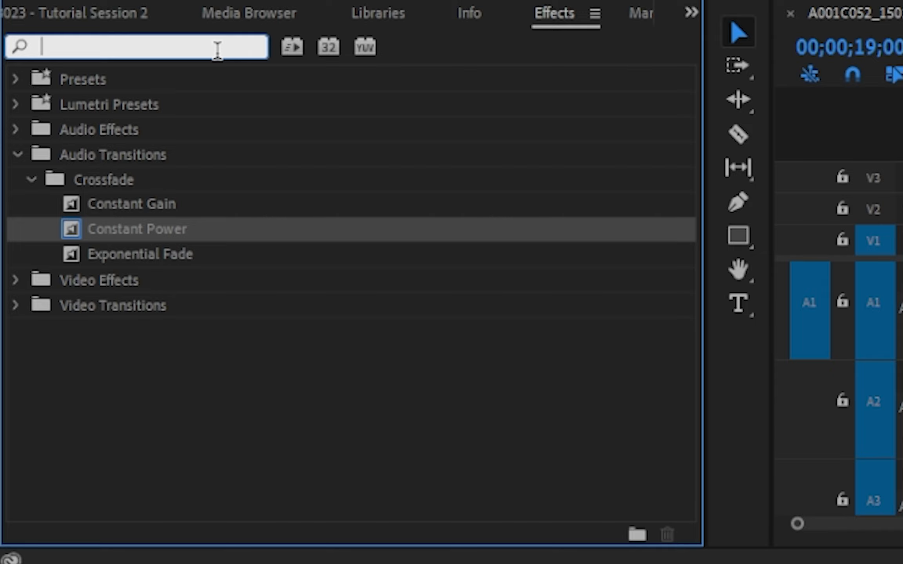
pyautogui.write('fill')
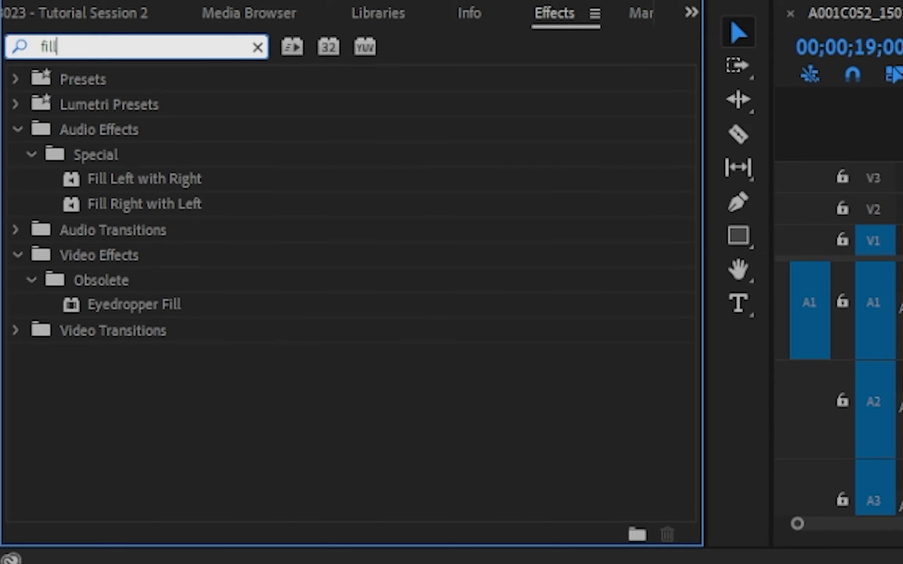
pyautogui.click(177, 186)
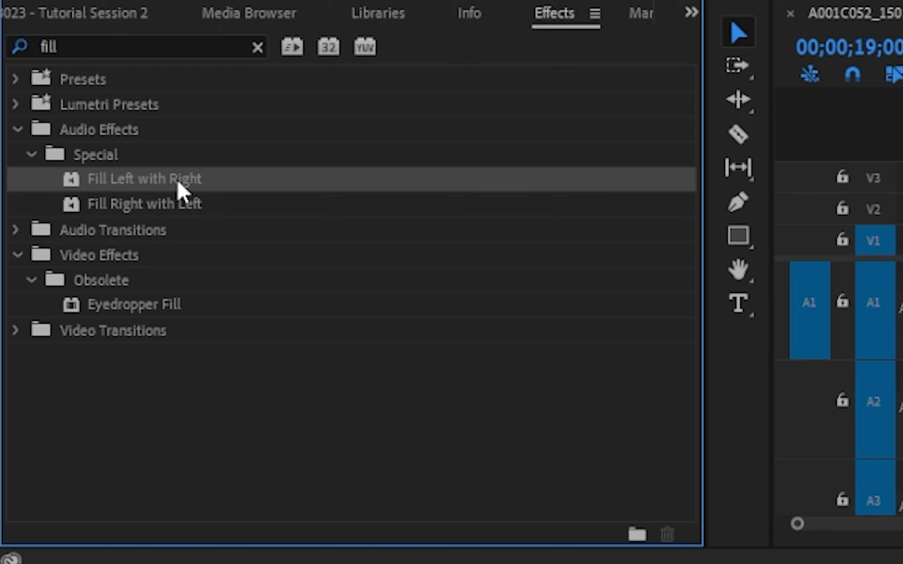
pyautogui.click(195, 212)
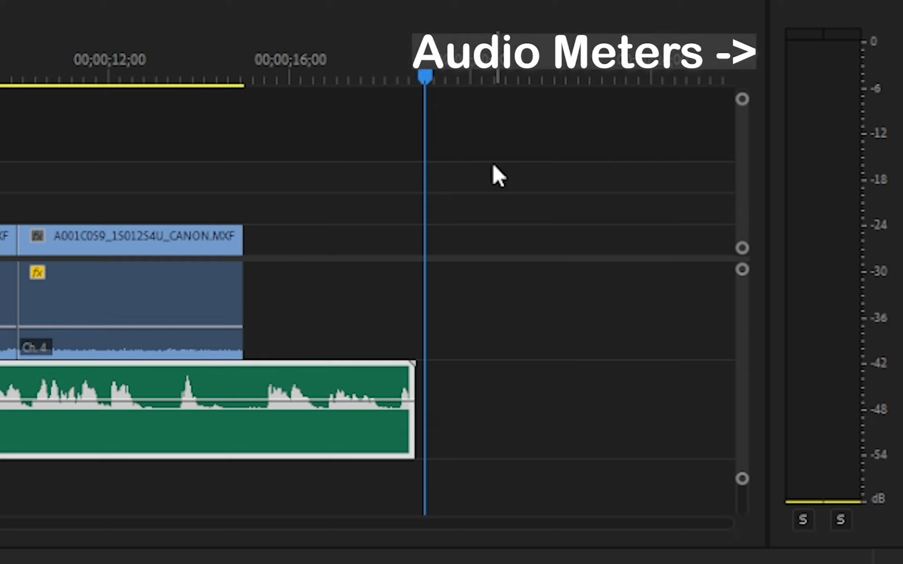
# Play the recorded voice-over and compare its left and right channels on the audio meters
pyautogui.press('space')
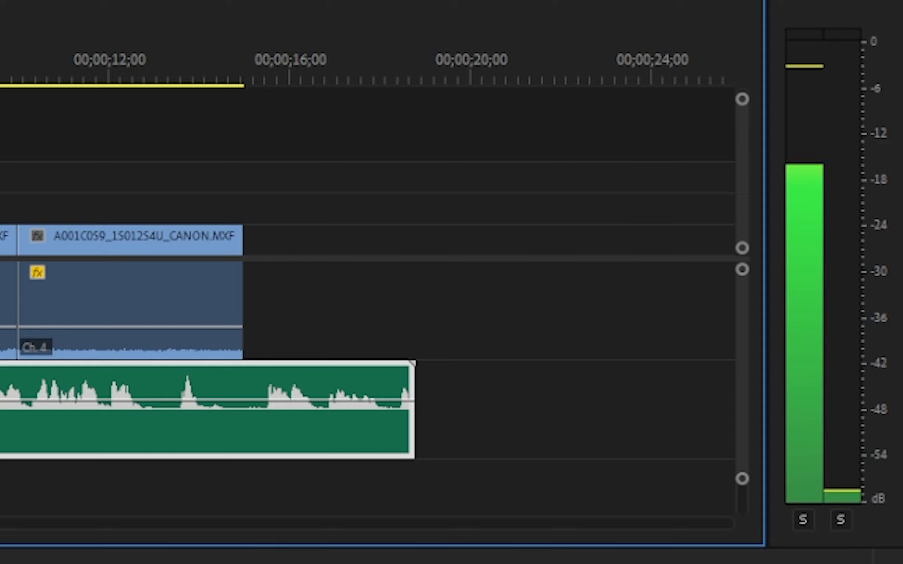
pyautogui.press('space')
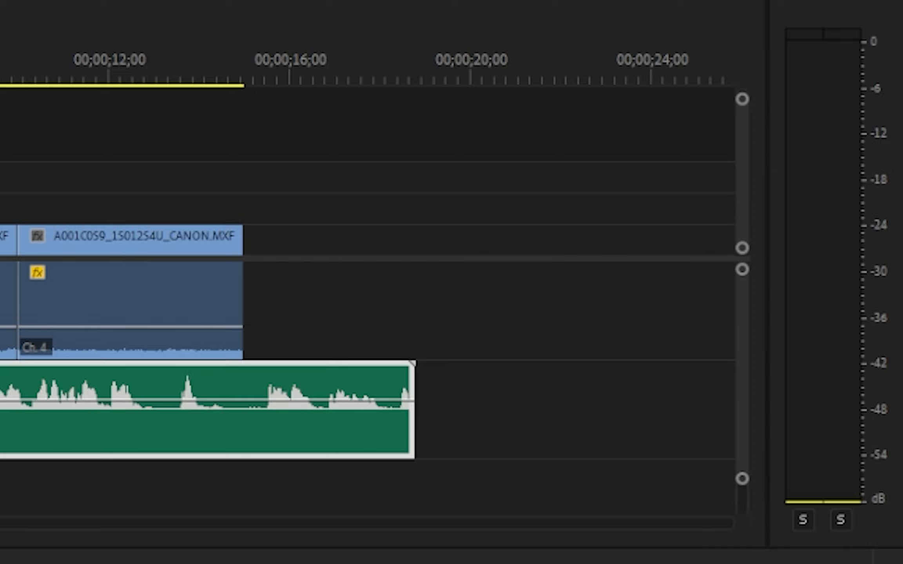
pyautogui.press('space')
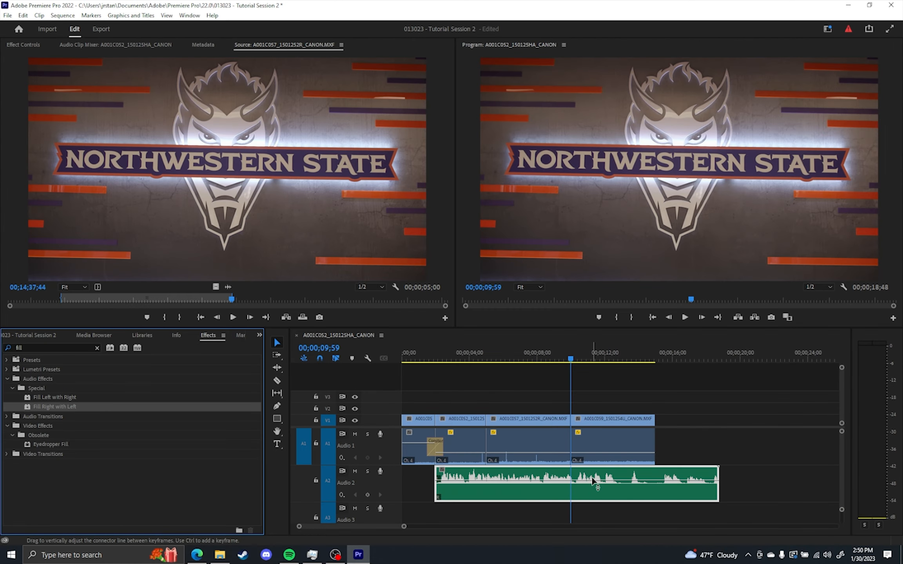
# Set the voice-over clip's audio channels so the left source channel feeds both the left and right outputs
pyautogui.rightClick(585, 485)
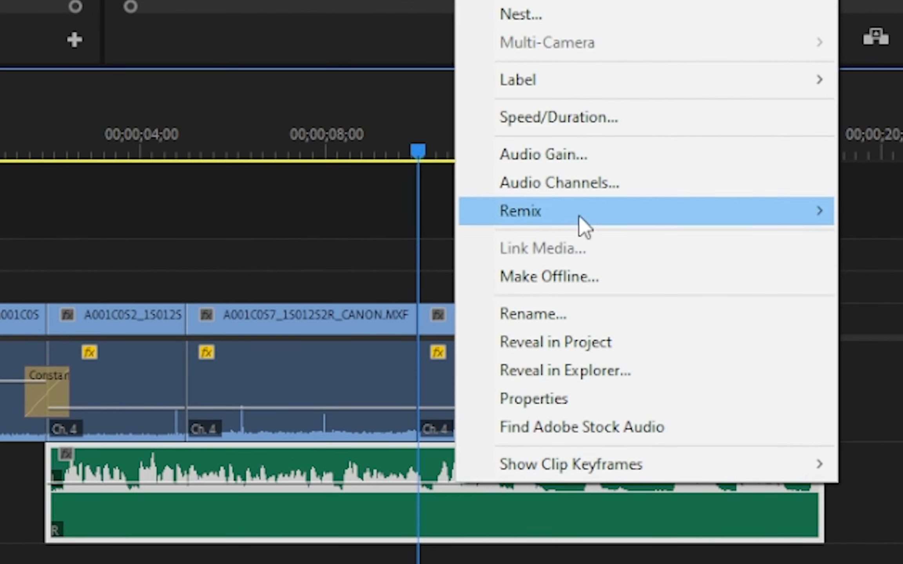
pyautogui.click(586, 183)
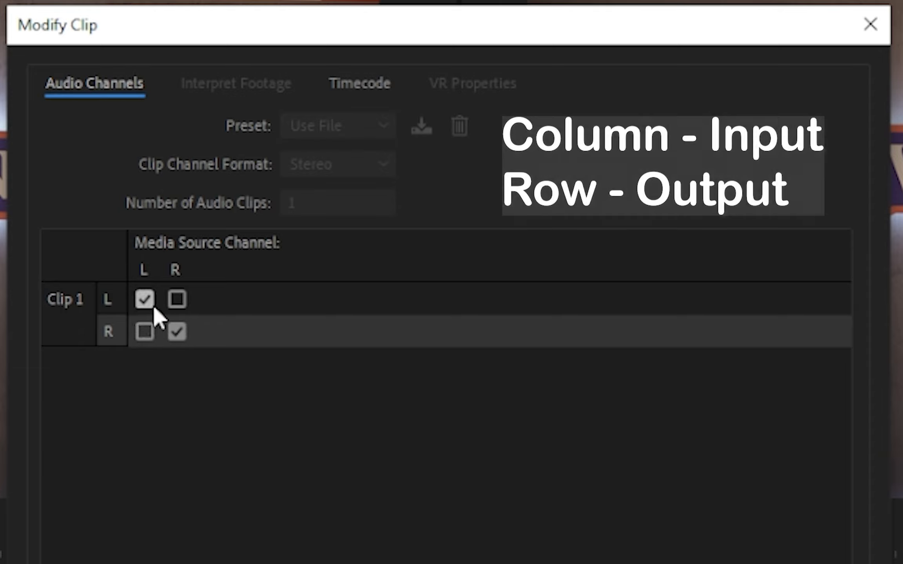
pyautogui.click(110, 334)
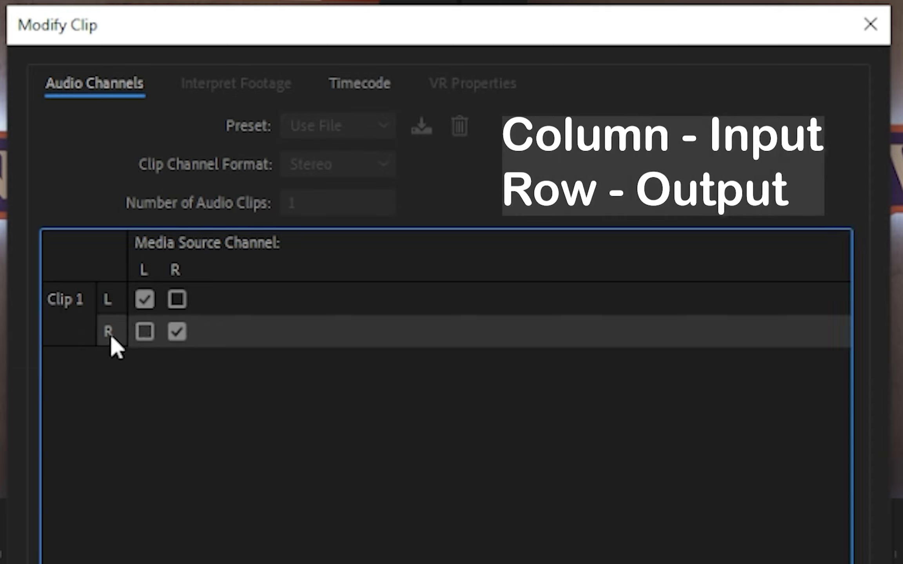
pyautogui.click(145, 331)
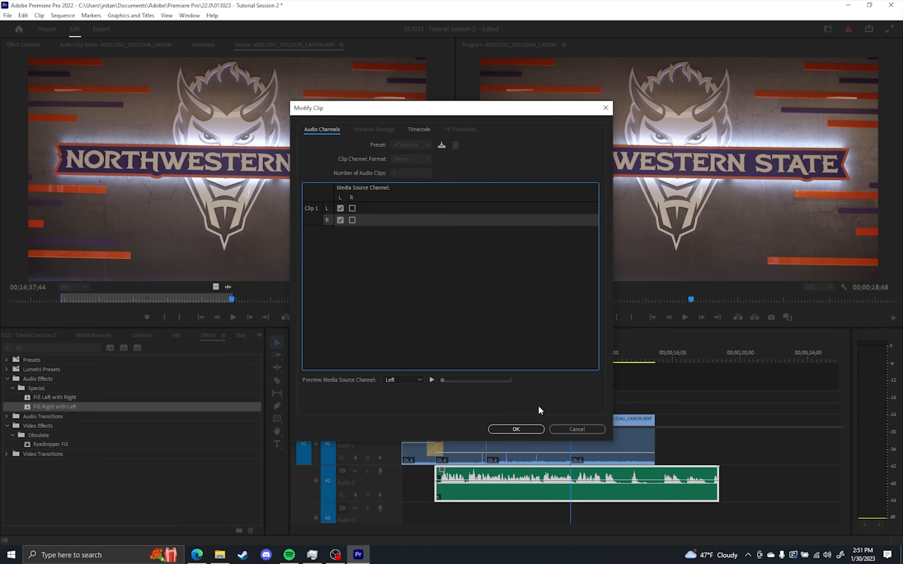
pyautogui.click(516, 430)
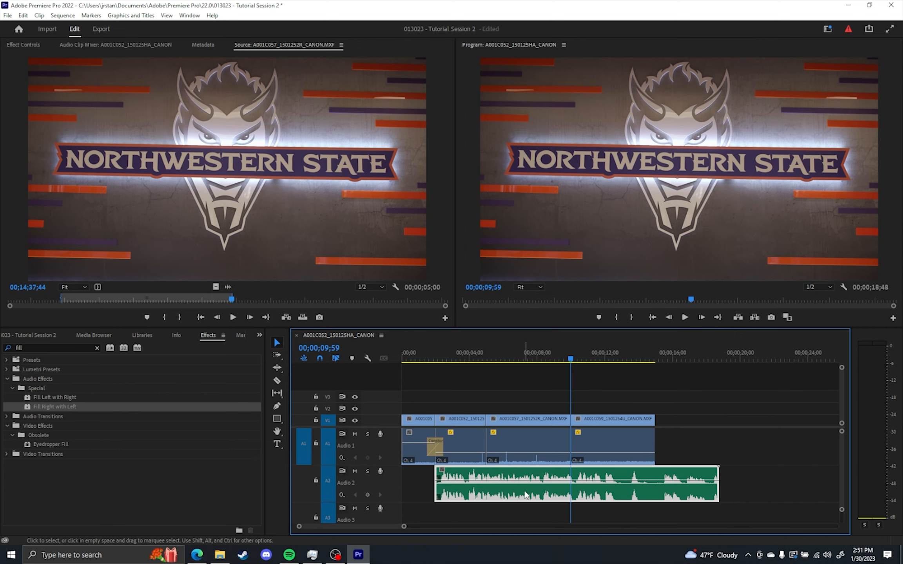
# Play the voice-over from about 00;00;02;43 and check its left and right channels on the audio meters
pyautogui.press('space')
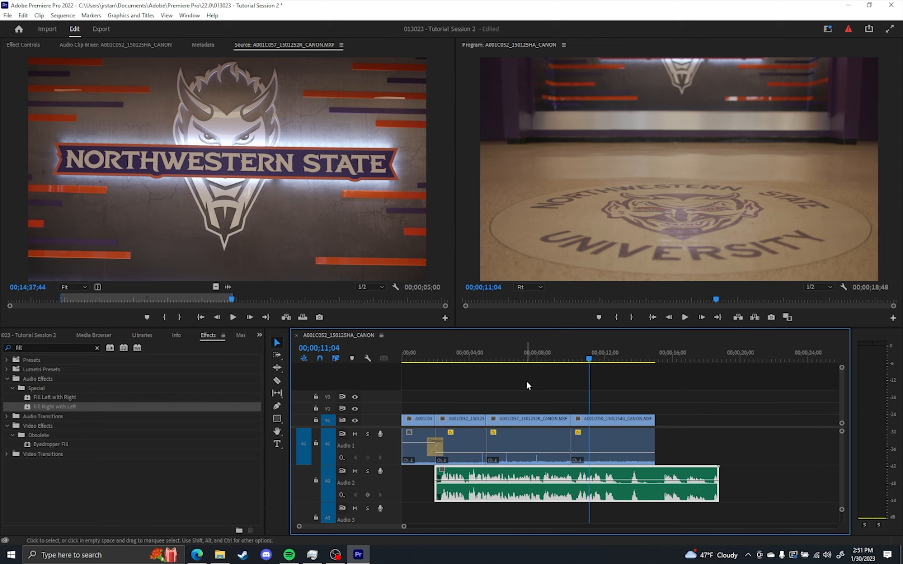
pyautogui.click(448, 360)
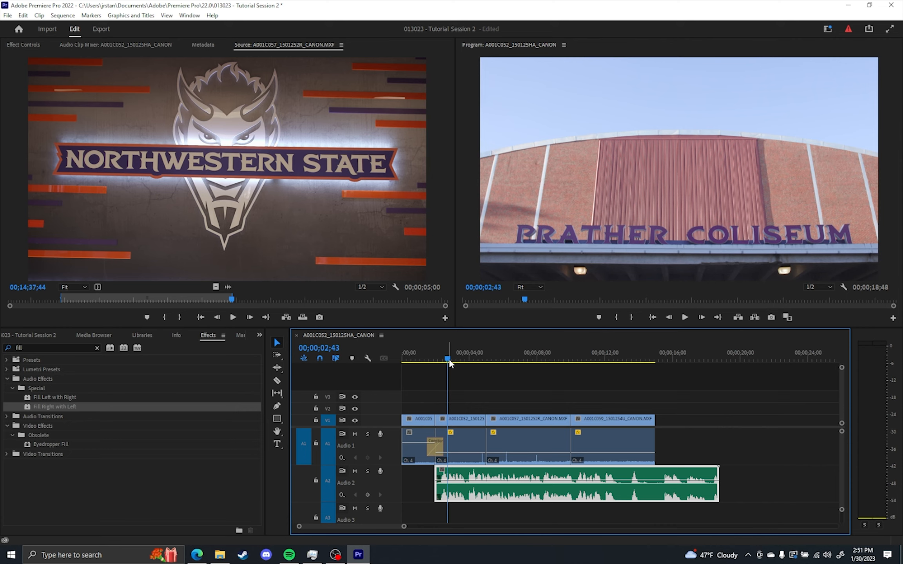
pyautogui.press('space')
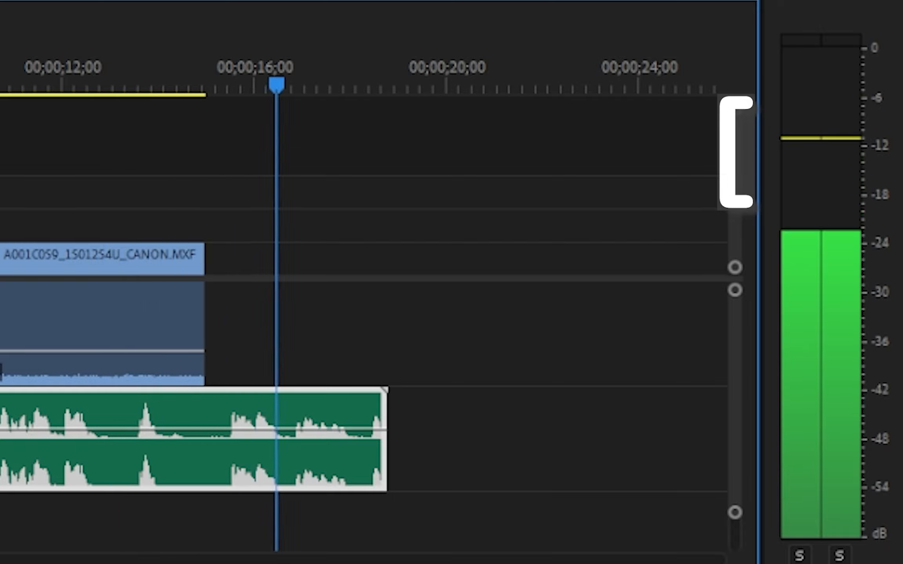
pyautogui.press('space')
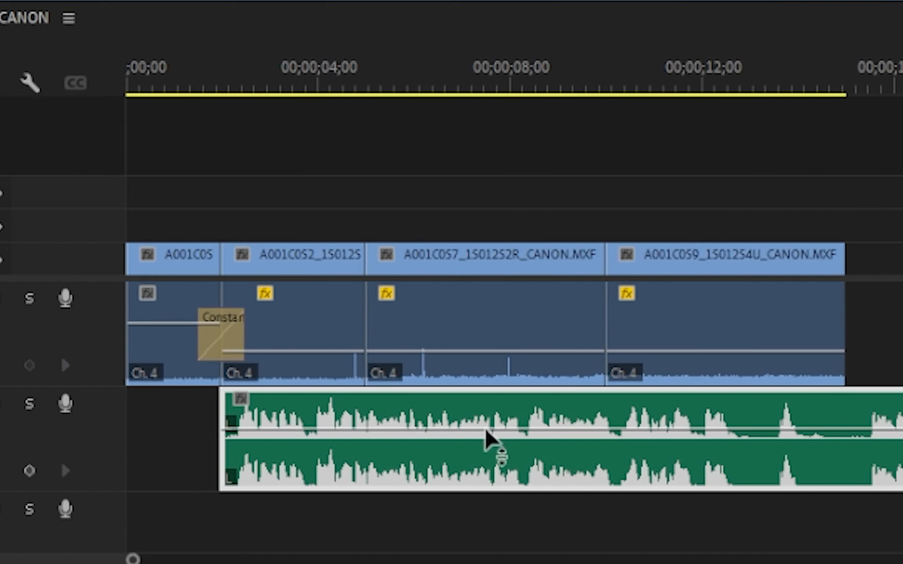
# Try raising the voice-over clip's volume line close to its maximum and play it back to check the meters
pyautogui.moveTo(500, 431); pyautogui.dragTo(501, 396)
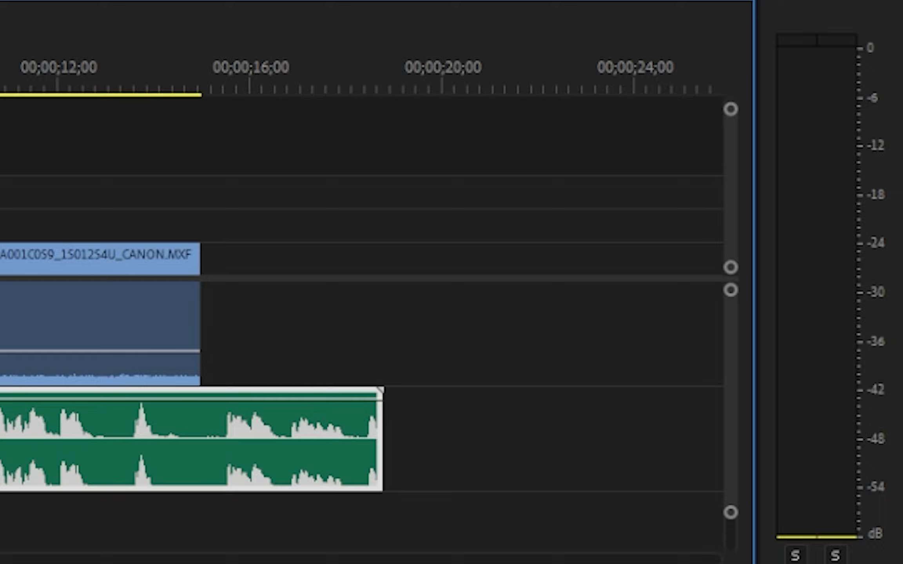
pyautogui.press('space')
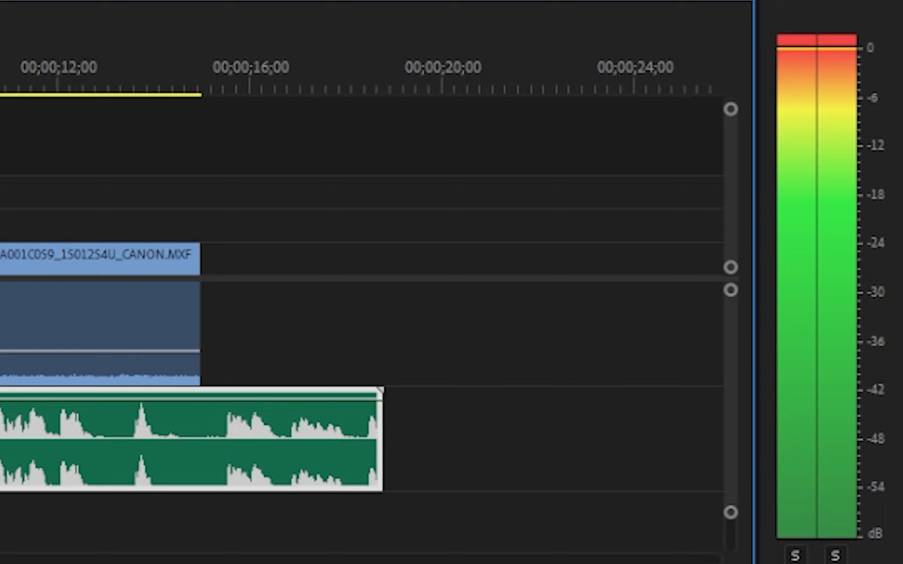
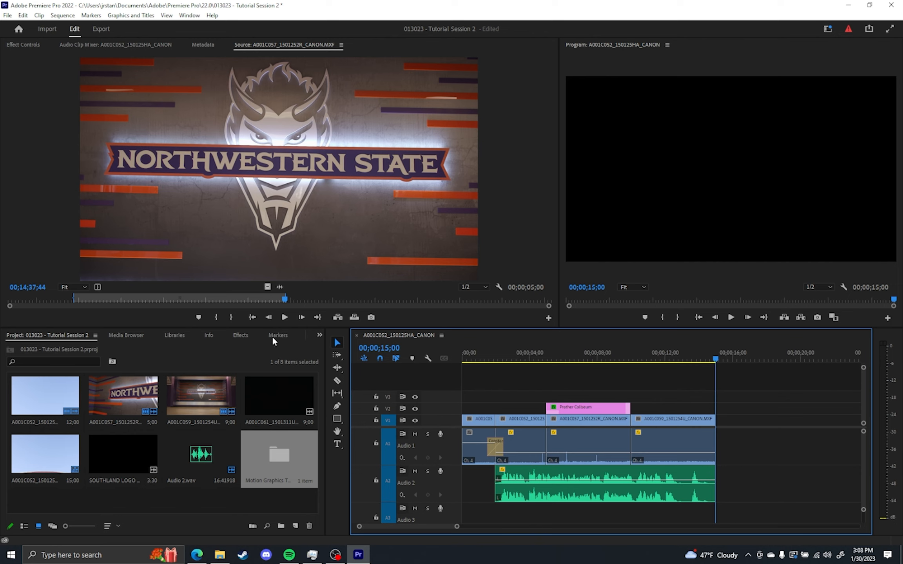
# Apply a Cross Dissolve video transition to the end of the last clip on V1 and play the ending to preview it
pyautogui.click(239, 335)
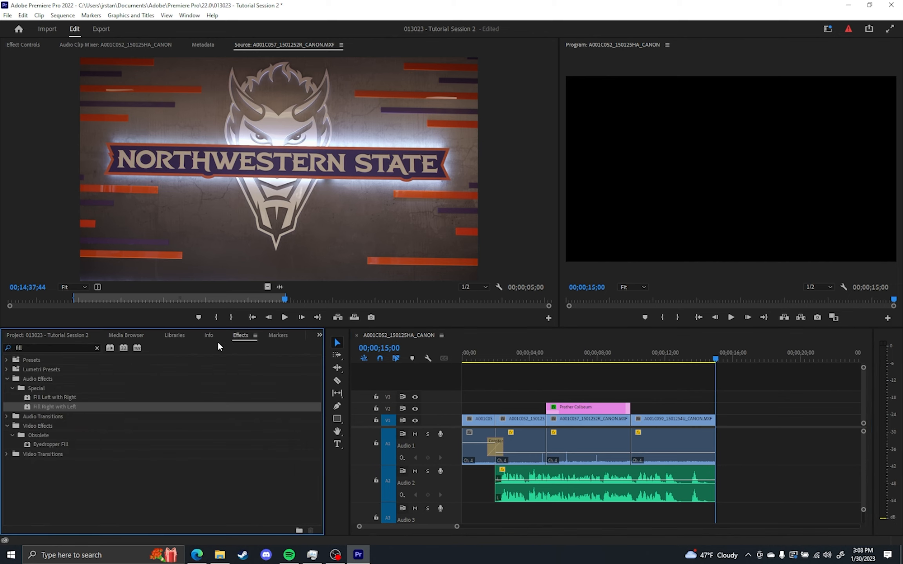
pyautogui.click(35, 348)
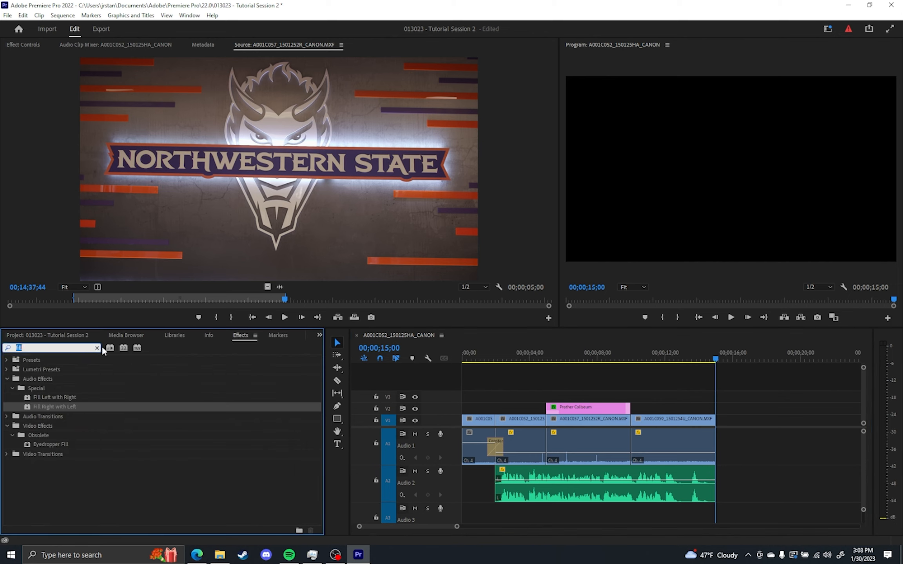
pyautogui.click(96, 349)
pyautogui.click(8, 408)
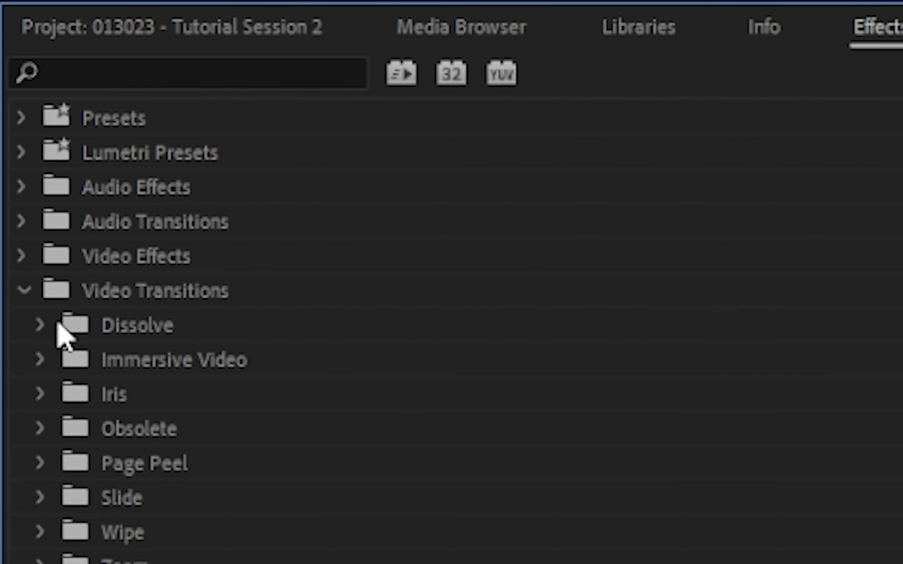
pyautogui.click(40, 324)
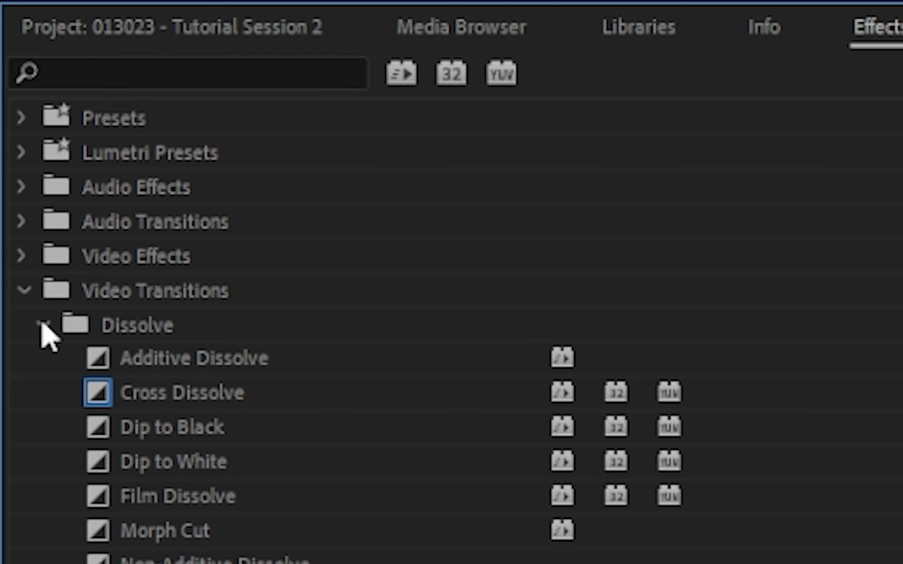
pyautogui.click(155, 402)
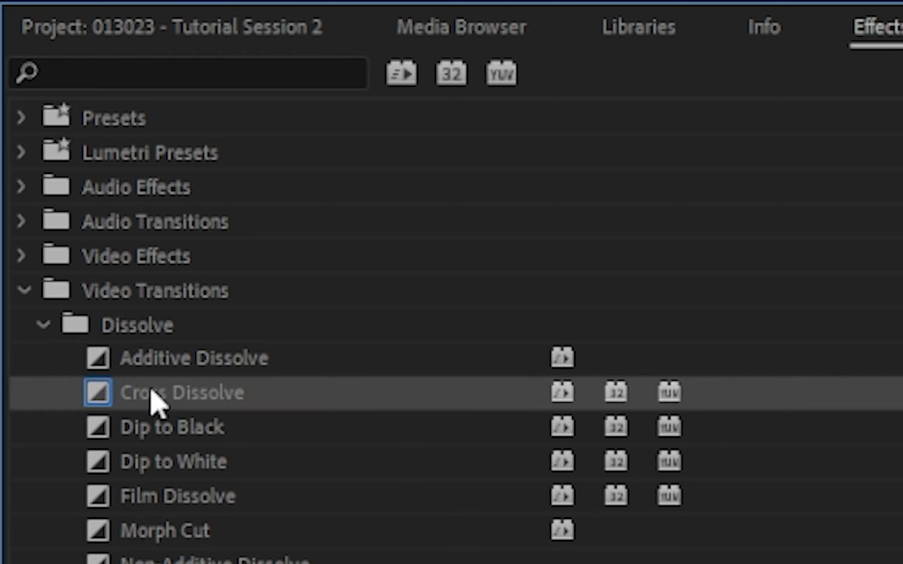
pyautogui.moveTo(153, 392); pyautogui.dragTo(752, 359)
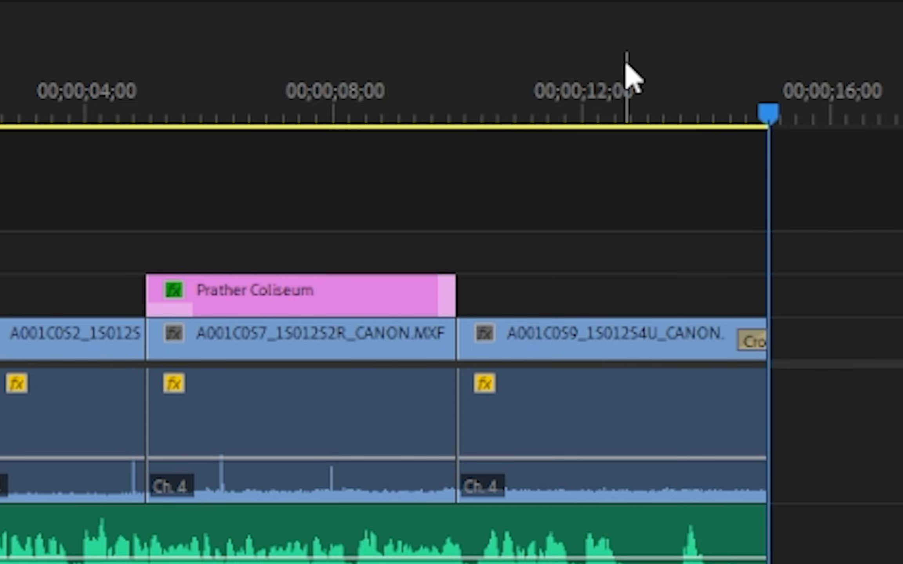
pyautogui.moveTo(620, 114); pyautogui.dragTo(608, 112)
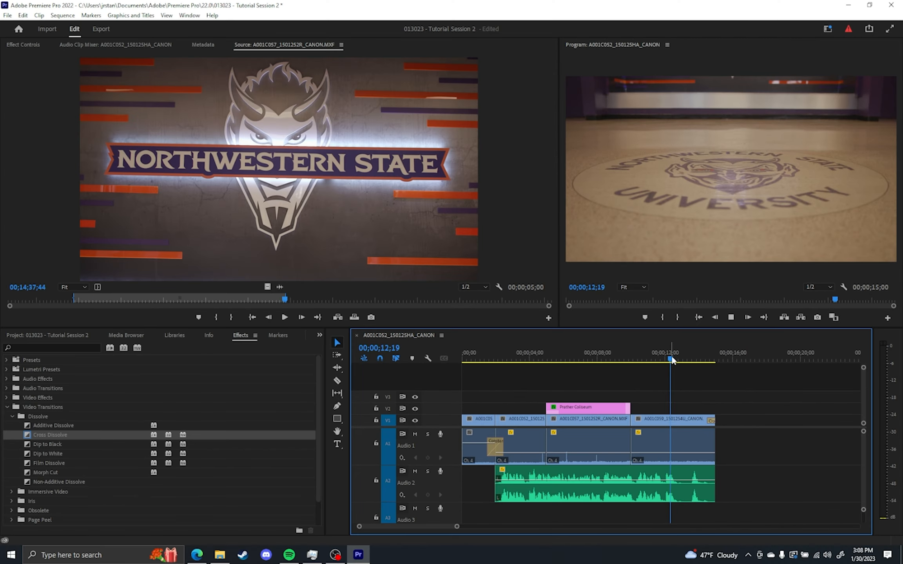
pyautogui.press('space')
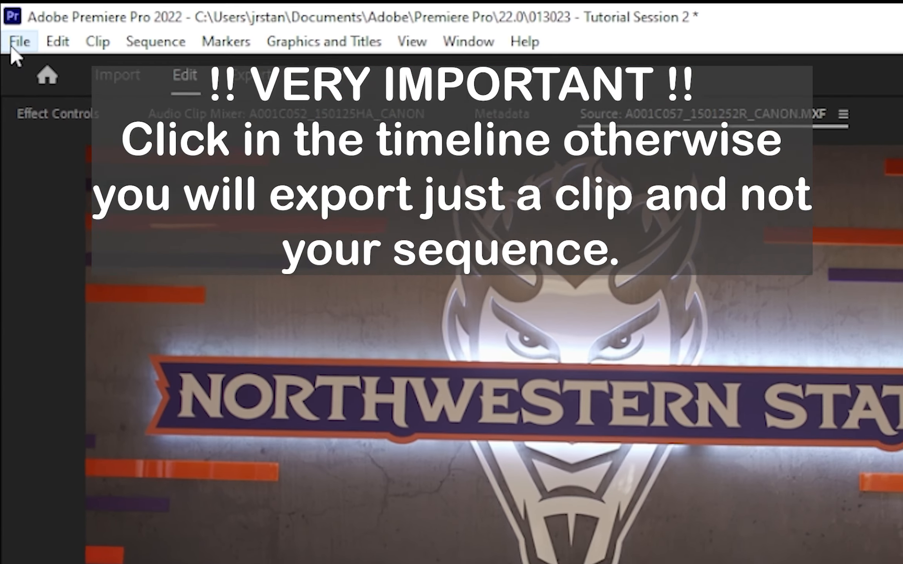
pyautogui.click(13, 46)
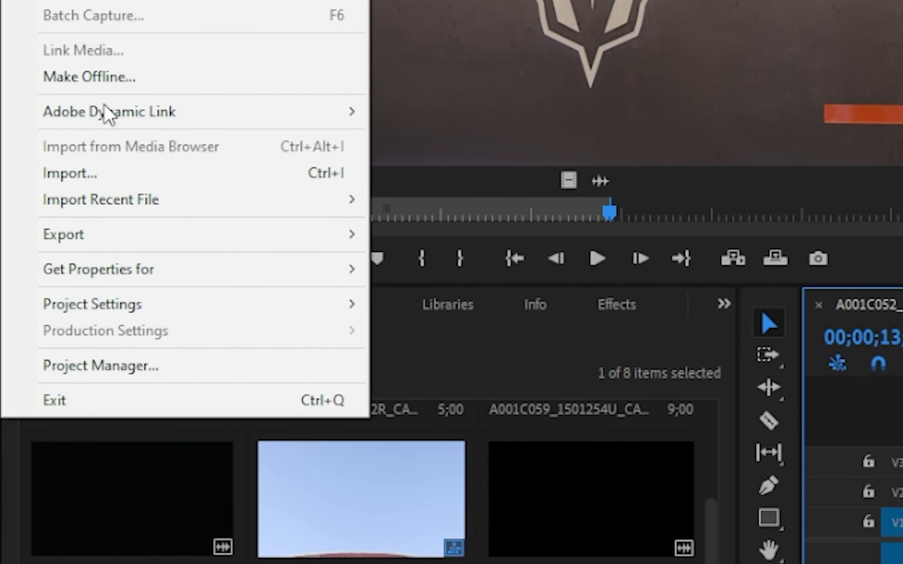
pyautogui.moveTo(146, 246)
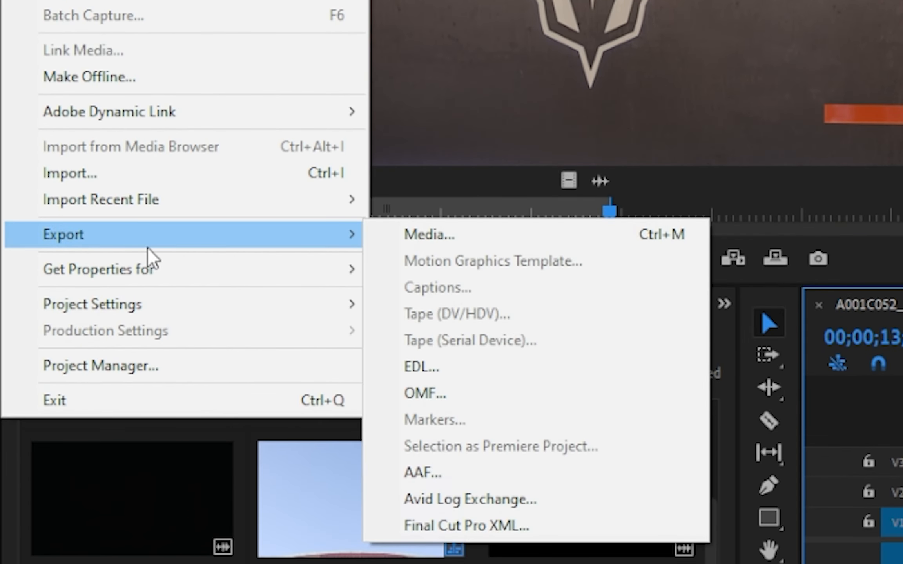
pyautogui.click(431, 239)
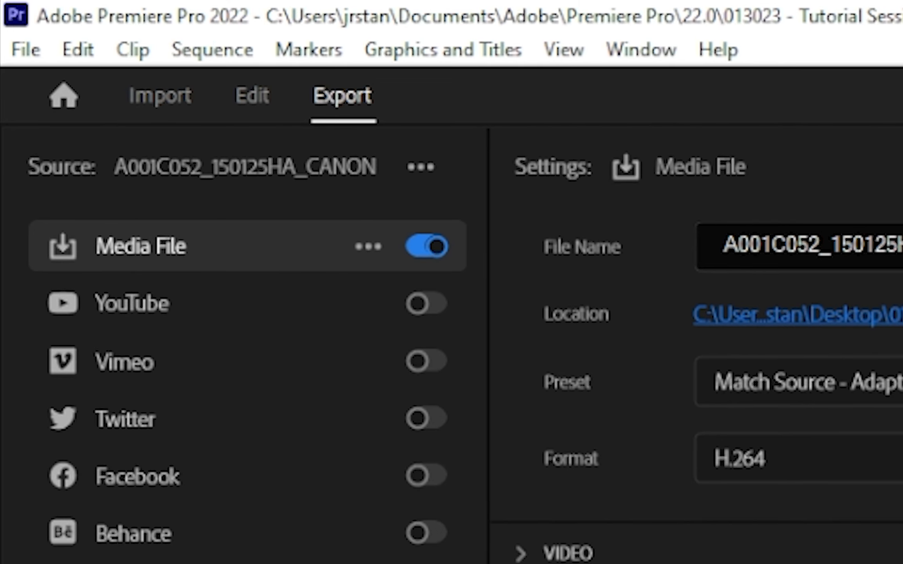
pyautogui.click(261, 100)
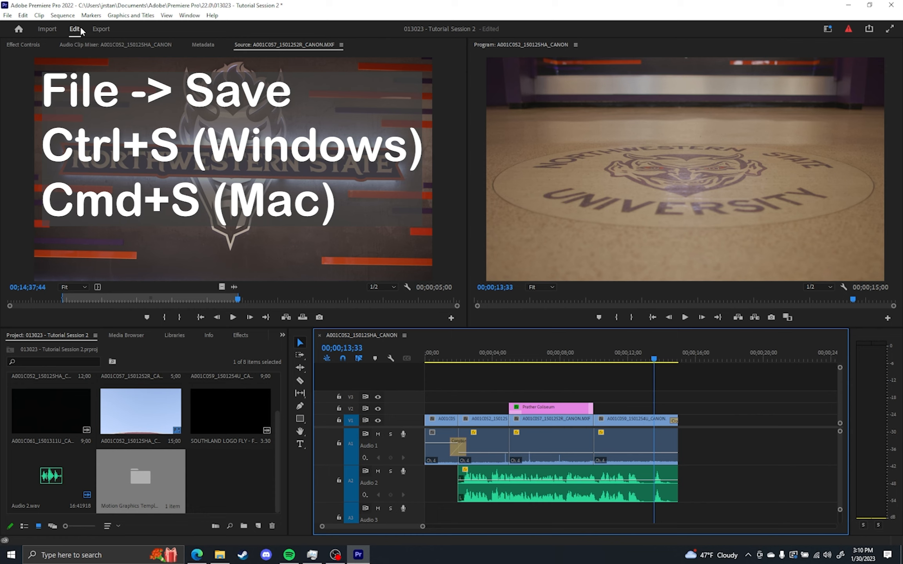
# Save the project and name the sequence's export file Delivery 2
pyautogui.hotkey('ctrl', 's')
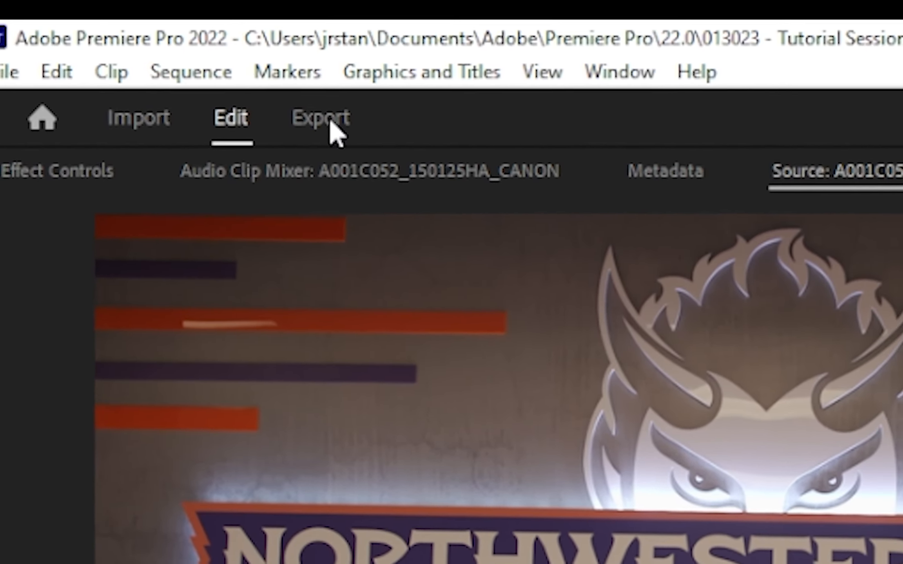
pyautogui.click(333, 123)
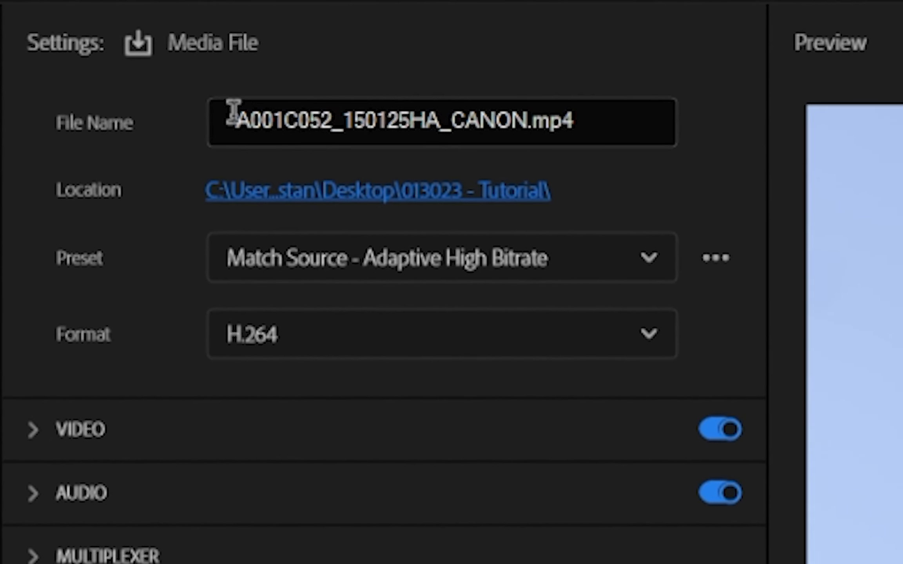
pyautogui.moveTo(234, 111); pyautogui.dragTo(528, 117)
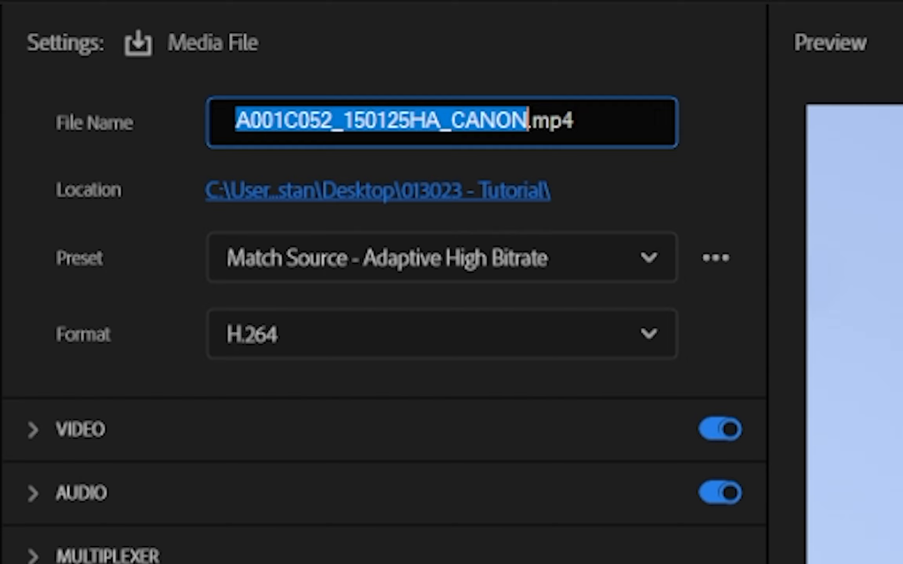
pyautogui.write('Delivery 2')
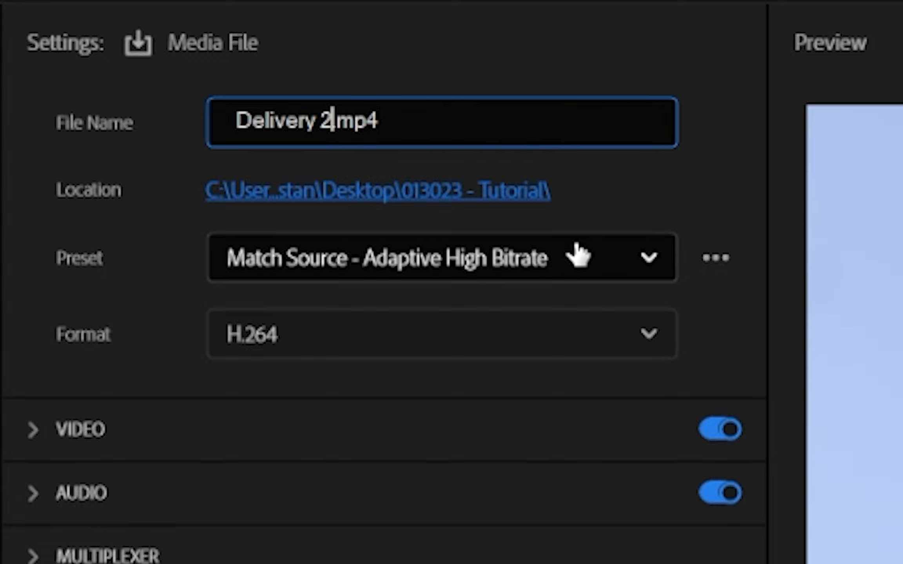
# Set the export location to the 013023 - Tutorial folder on the Desktop, keeping the file name Delivery 2
pyautogui.click(465, 192)
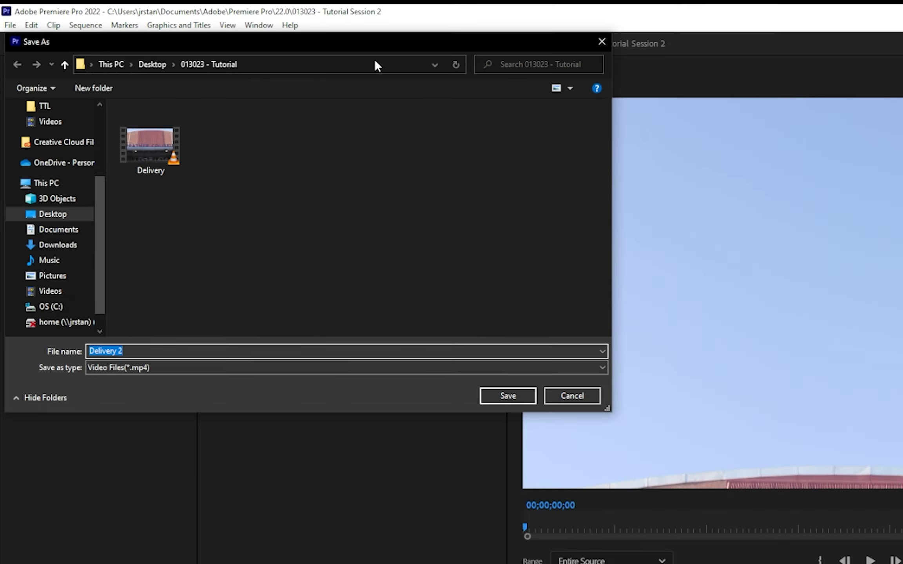
pyautogui.moveTo(375, 42); pyautogui.dragTo(407, 198)
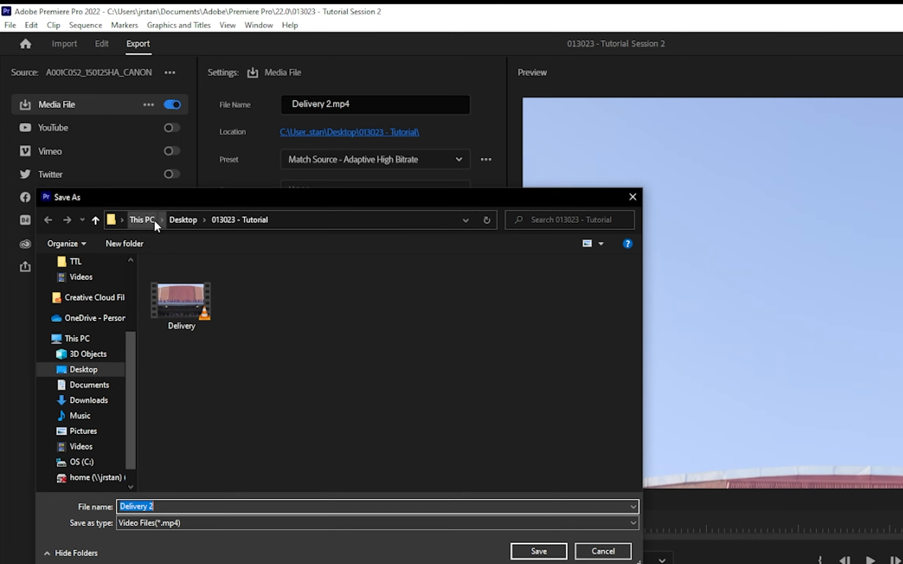
pyautogui.click(190, 218)
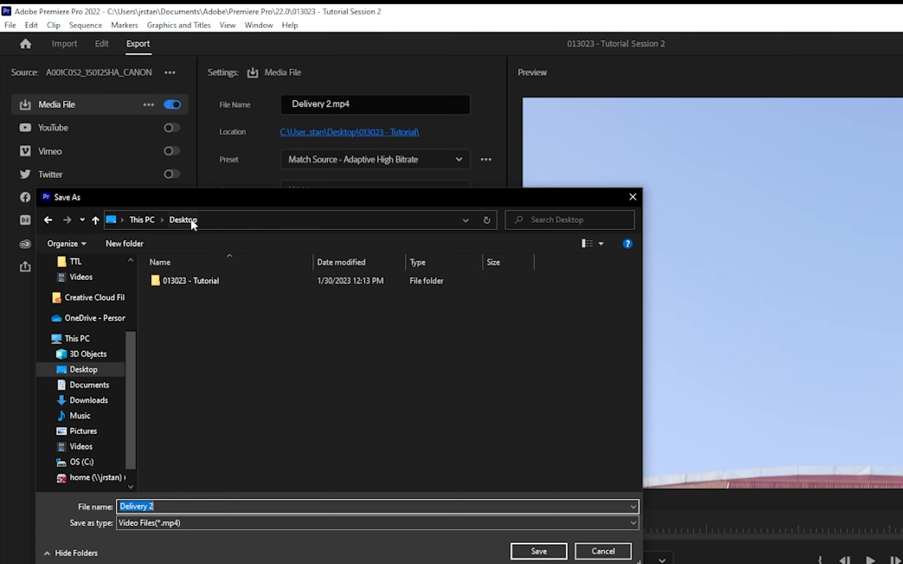
pyautogui.doubleClick(201, 284)
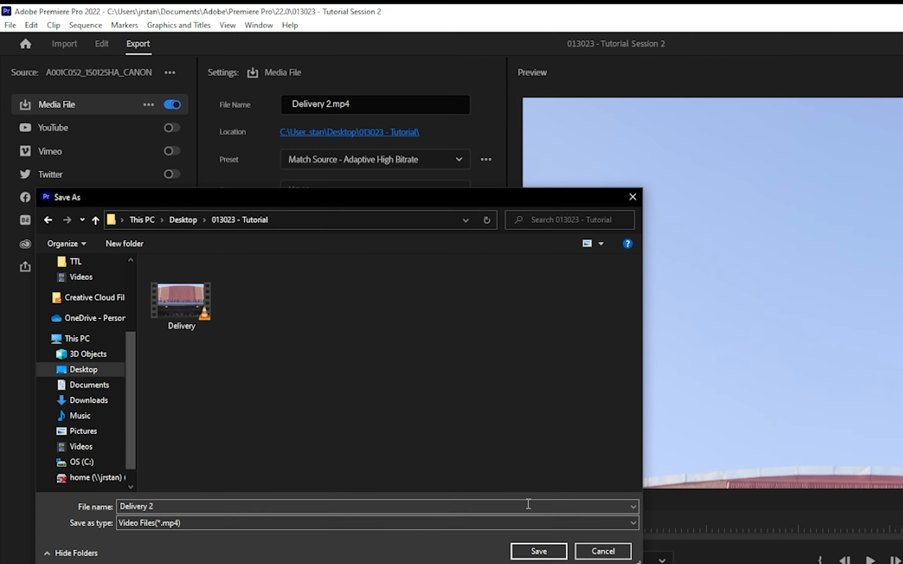
pyautogui.click(539, 552)
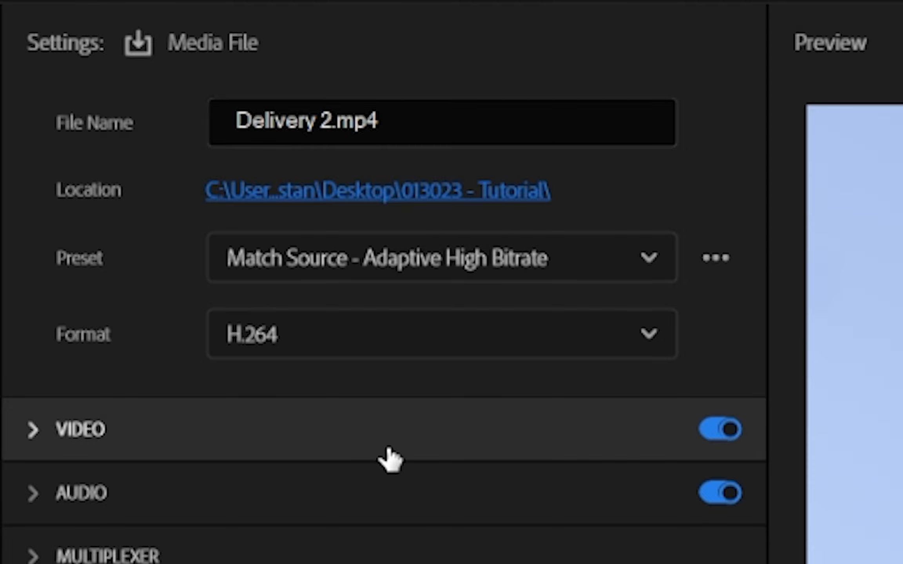
# Expand the complete video export settings, including the additional encoding and bitrate options
pyautogui.click(39, 430)
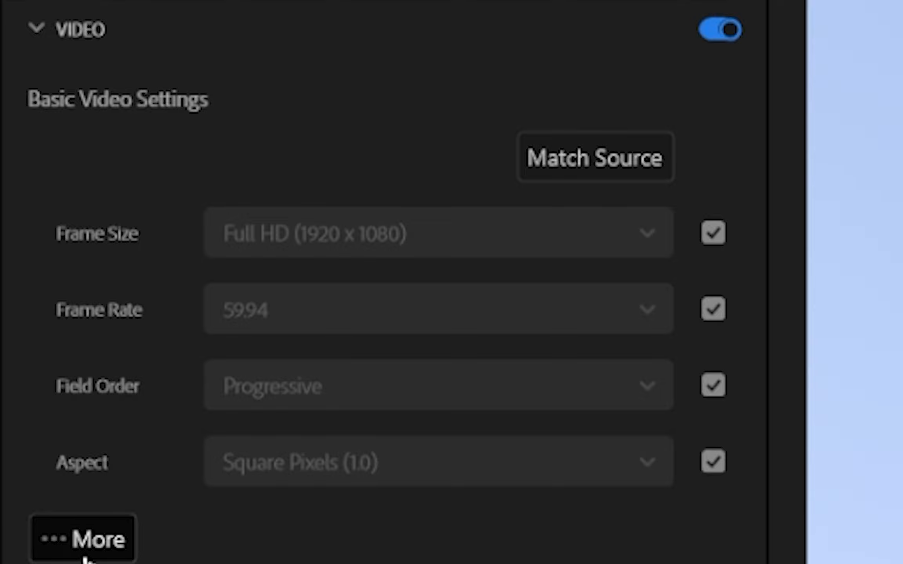
pyautogui.click(84, 556)
pyautogui.scroll(-15, 59, 404)
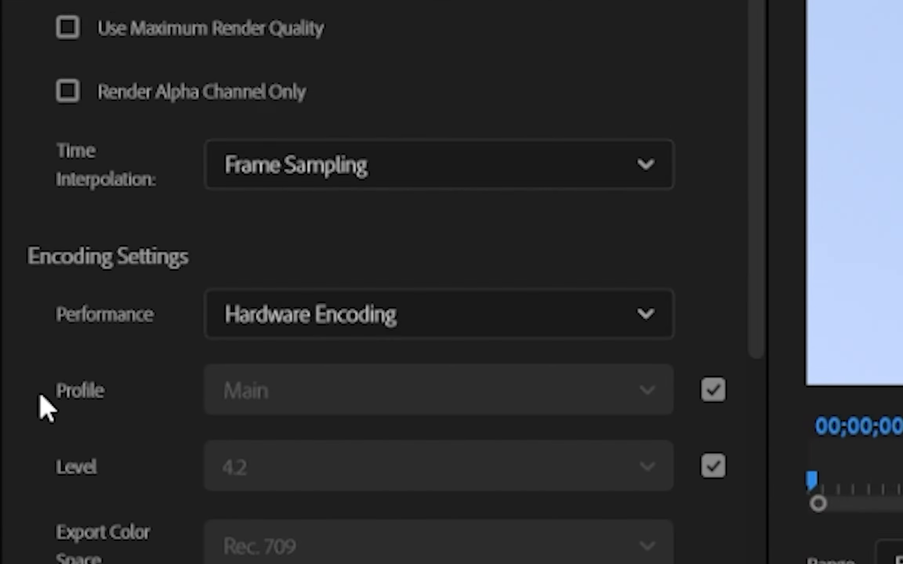
pyautogui.scroll(-5, 41, 396)
pyautogui.scroll(15, 42, 396)
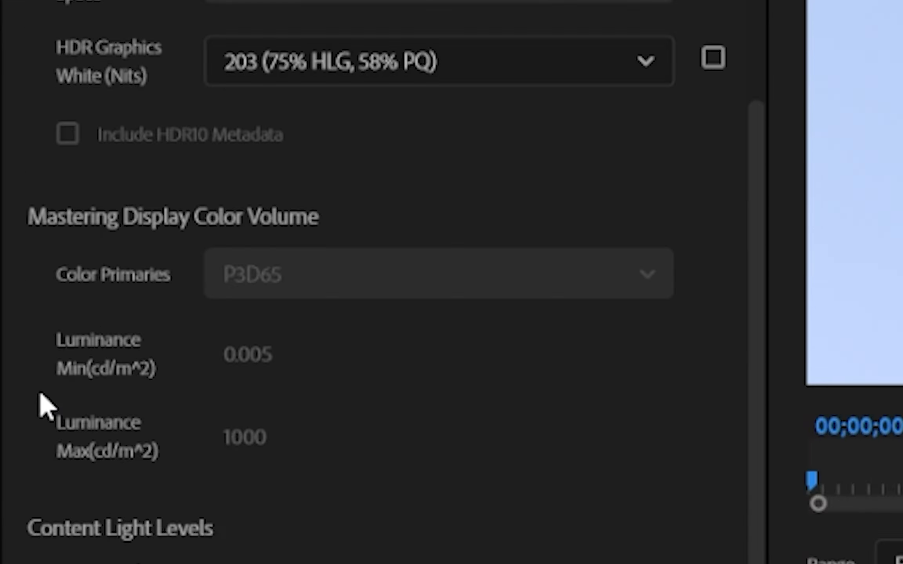
pyautogui.scroll(-15, 41, 396)
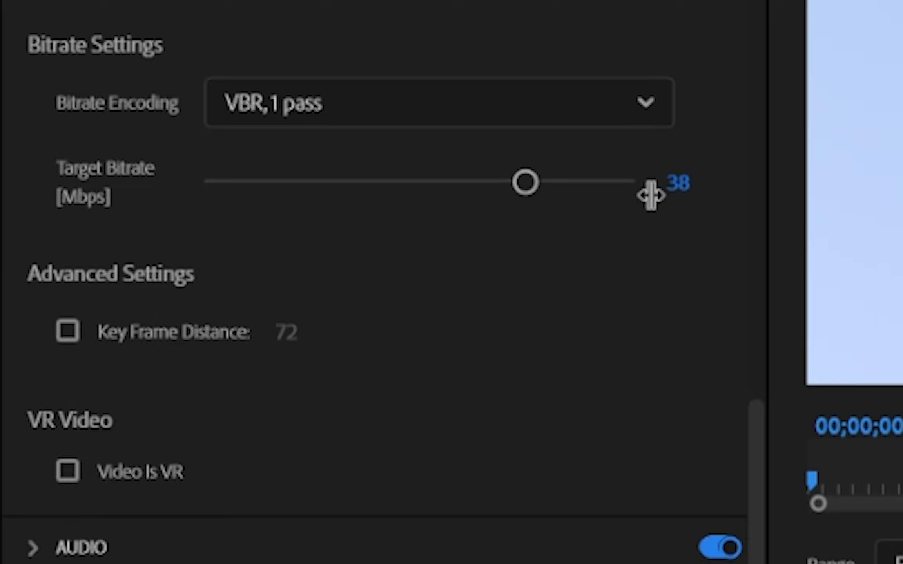
# Set the video export's target bitrate to 16 Mbps
pyautogui.click(687, 184)
pyautogui.click(685, 231)
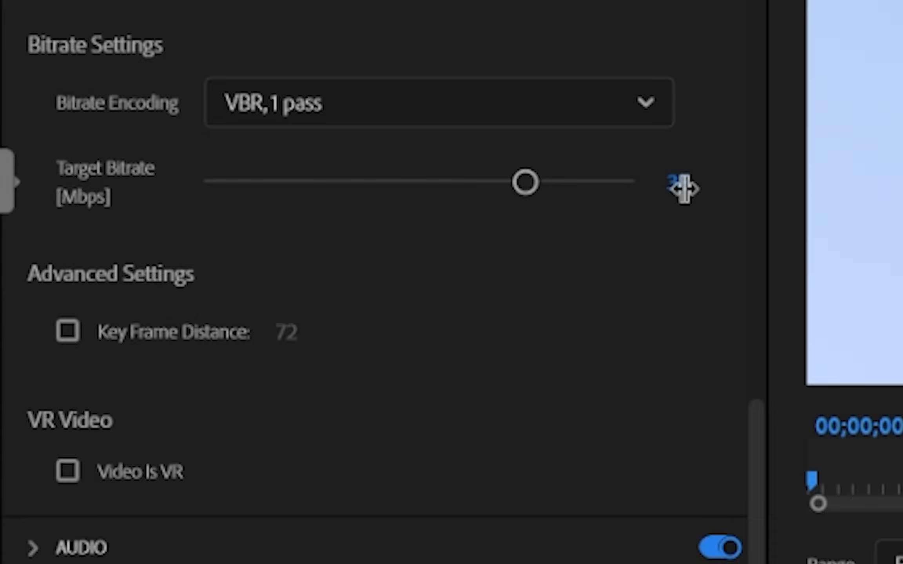
pyautogui.scroll(10, 212, 151)
pyautogui.scroll(-5, 205, 161)
pyautogui.scroll(-5, 204, 162)
pyautogui.click(686, 193)
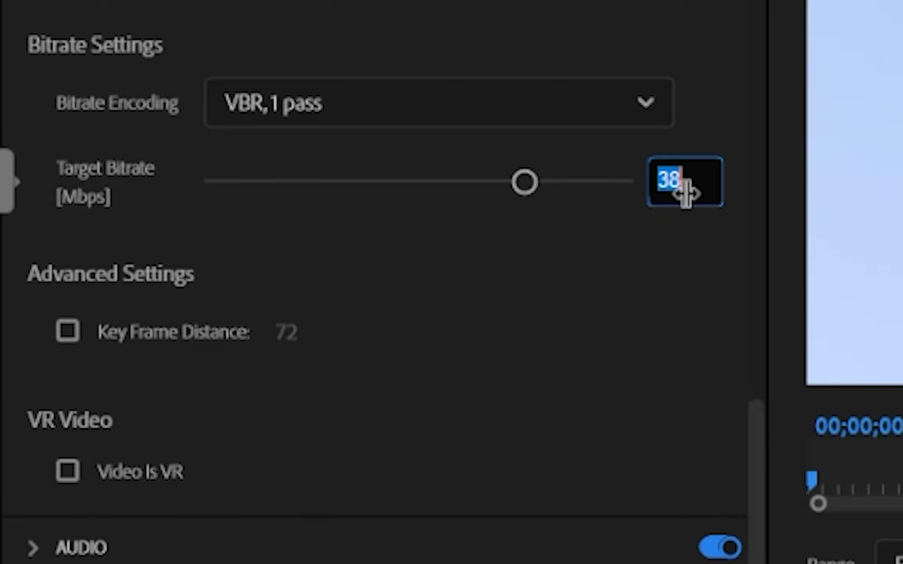
pyautogui.write('16')
pyautogui.press('Return')
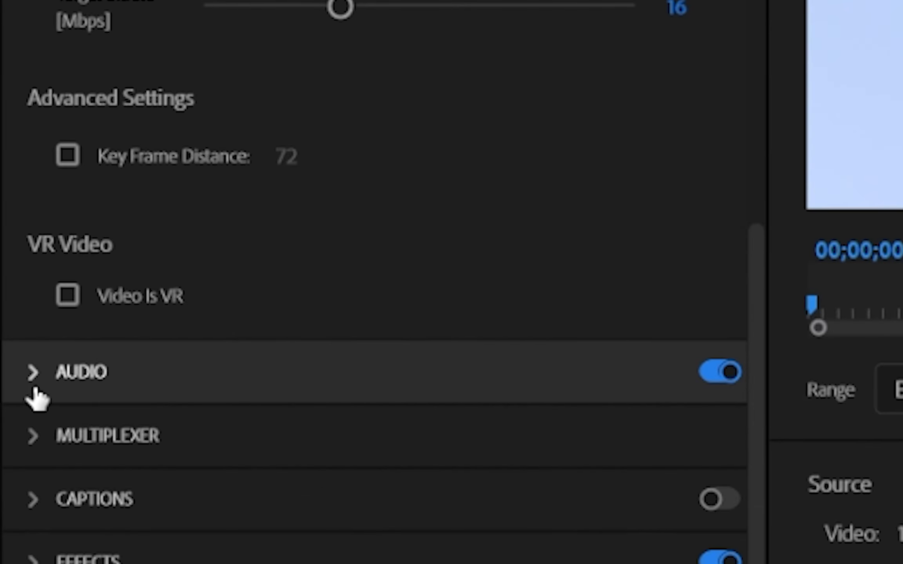
# Expand the audio export settings and check the channel and bitrate options
pyautogui.click(35, 389)
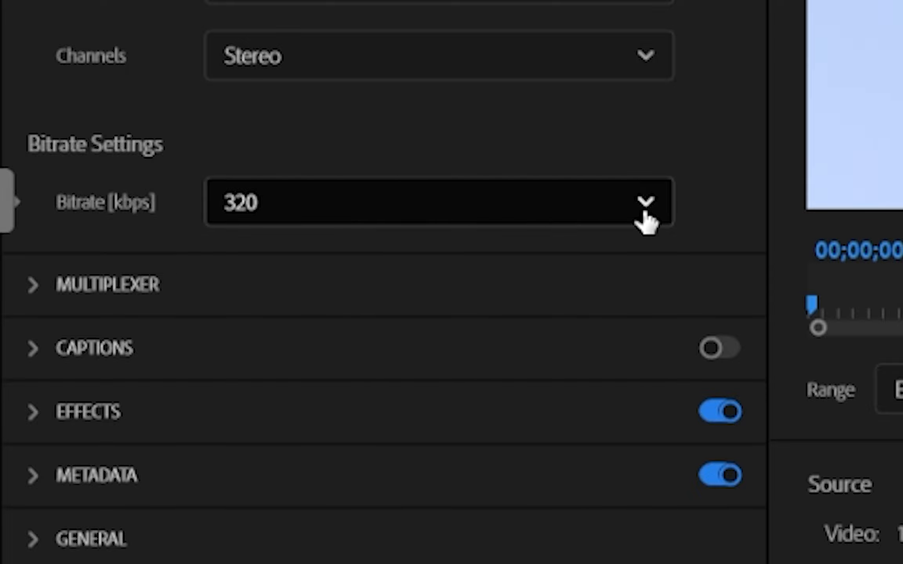
pyautogui.click(383, 231)
pyautogui.click(112, 226)
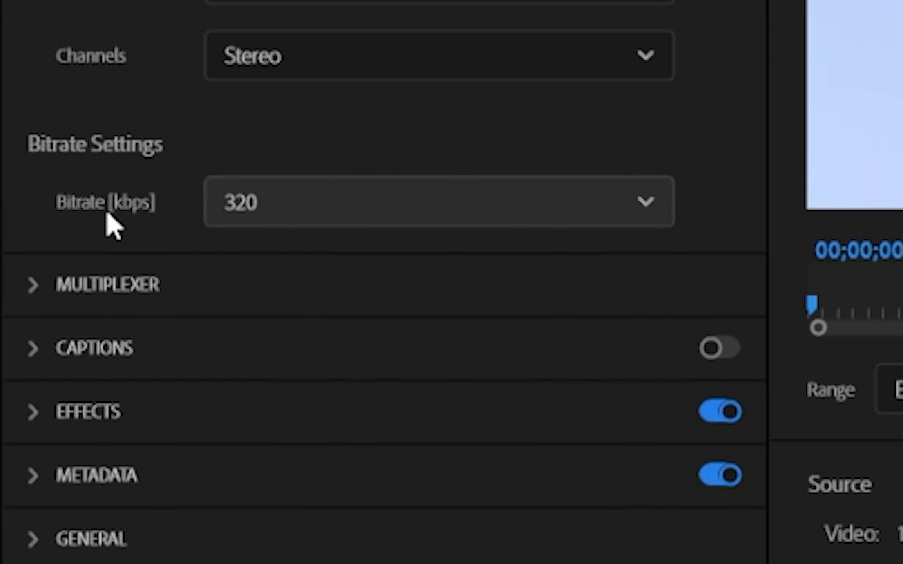